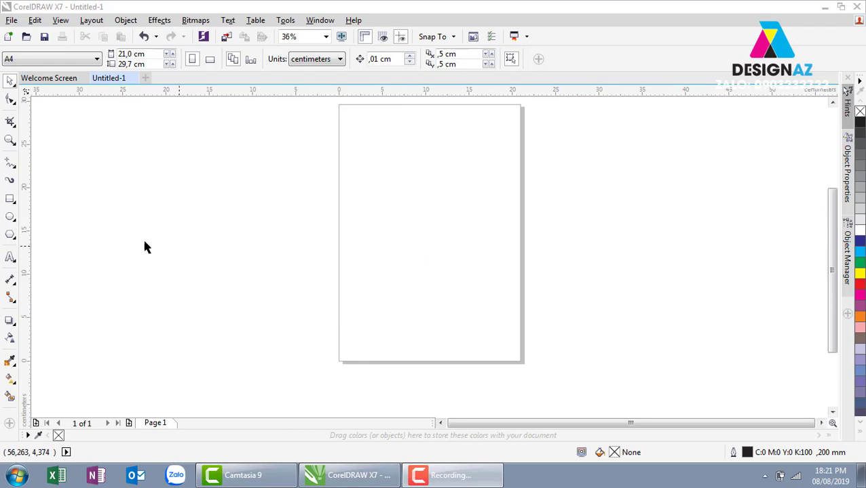
# Step: Draw a circle about 20.95 cm across on the canvas left of the A4 page
pyautogui.click(10, 216)
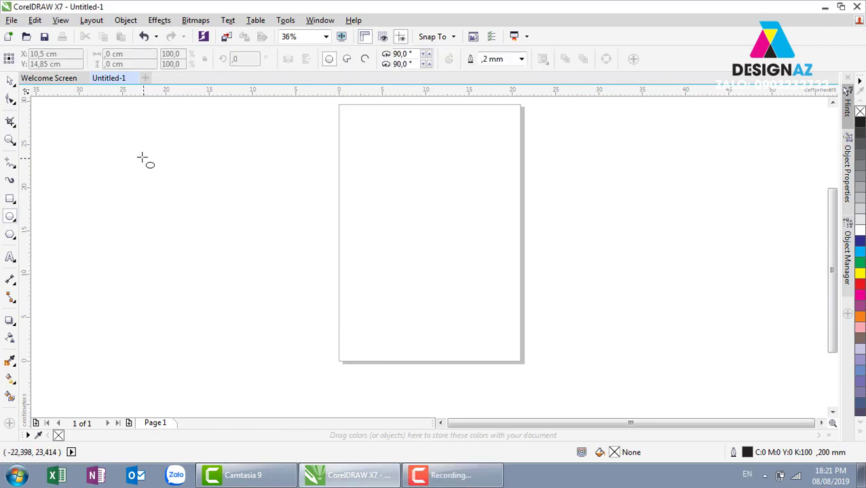
pyautogui.moveTo(141, 158); pyautogui.dragTo(292, 305)
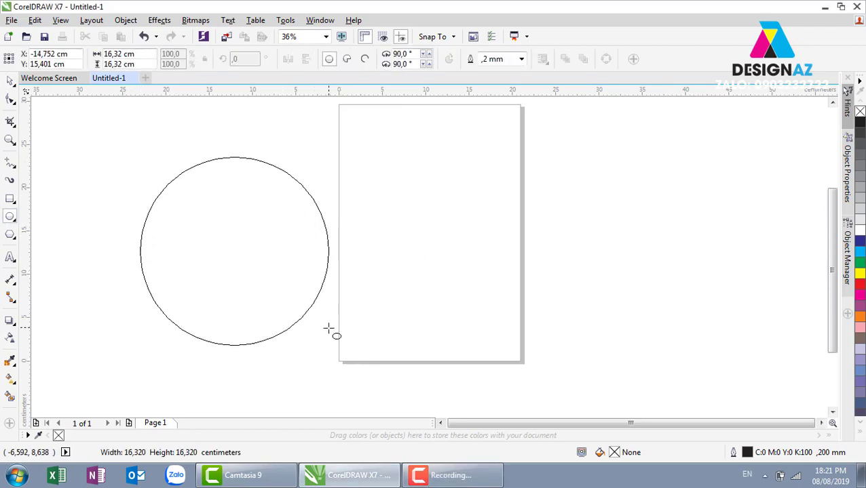
pyautogui.moveTo(291, 306); pyautogui.dragTo(319, 322)
pyautogui.click(10, 80)
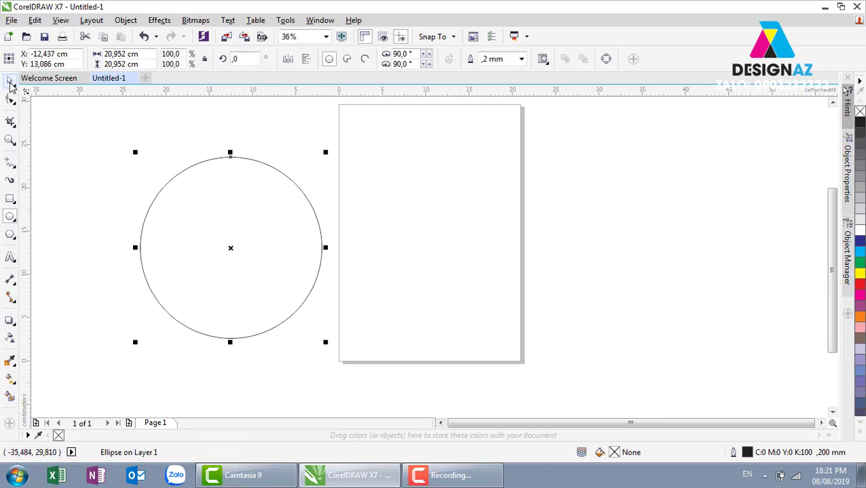
pyautogui.click(292, 139)
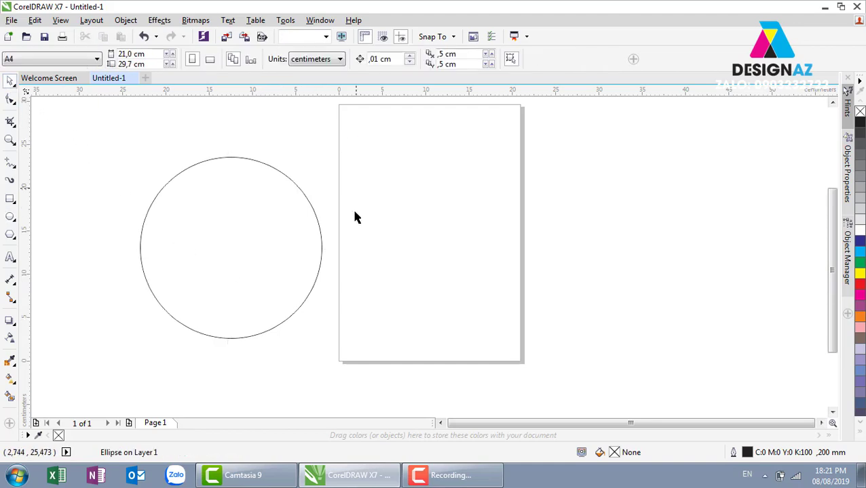
pyautogui.click(306, 203)
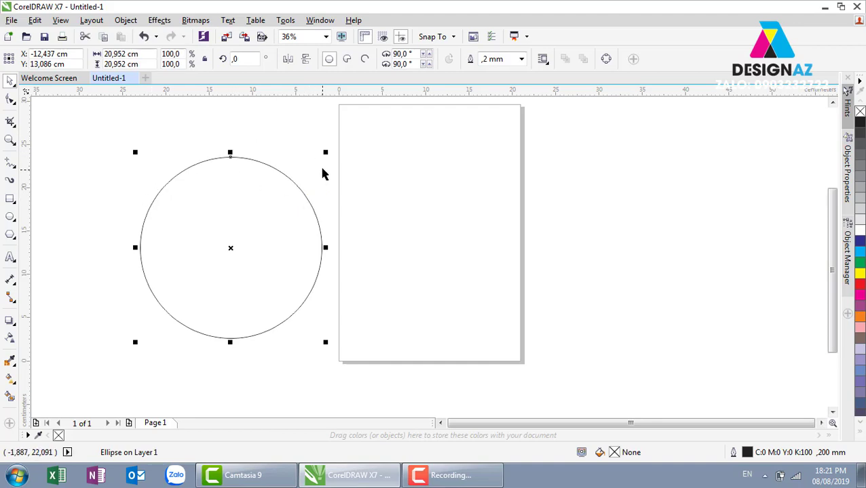
pyautogui.click(414, 182)
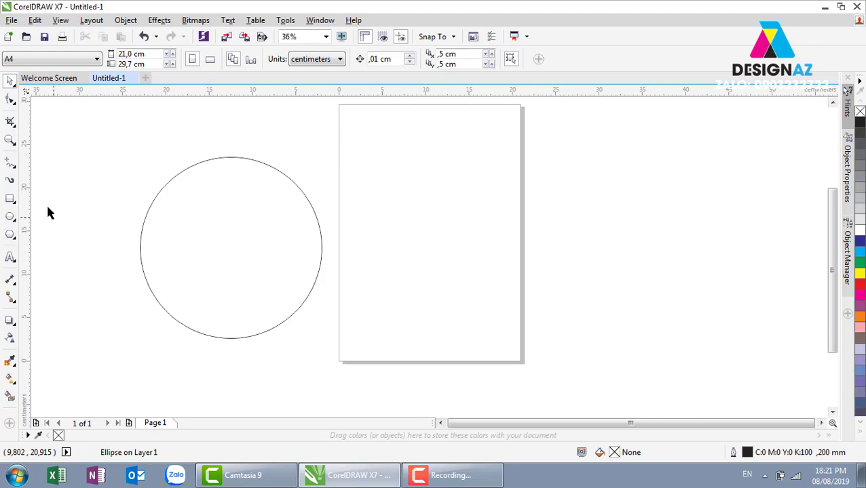
# Step: Add the text line 'Cong Hoa xa hoi chu nghia viet nam' on the page
pyautogui.click(10, 257)
pyautogui.click(438, 188)
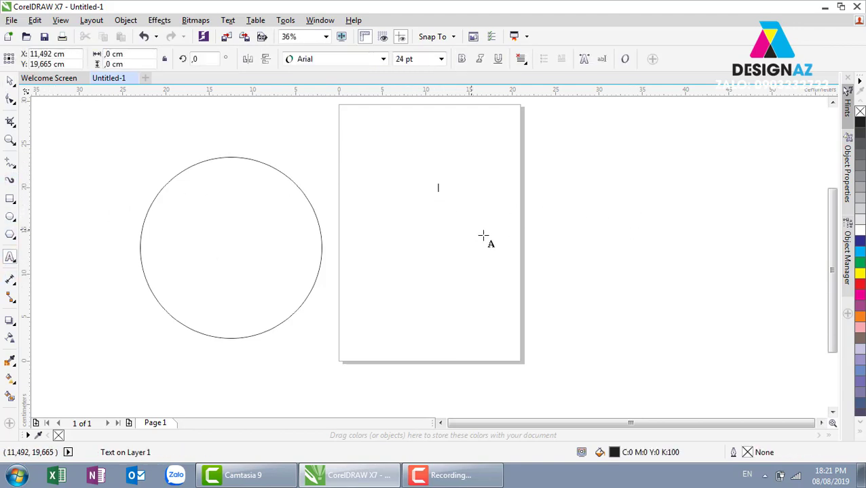
pyautogui.write('sdjfgsfgsdgf')
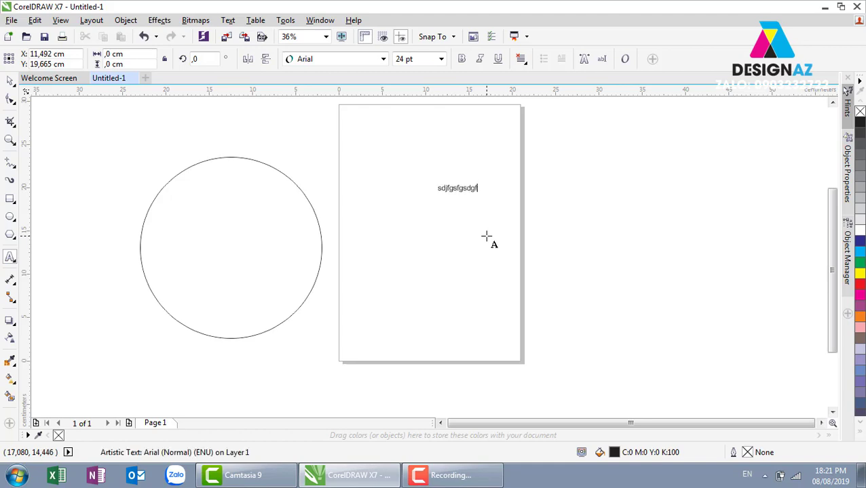
pyautogui.press('BackSpace')
pyautogui.press('BackSpace')
pyautogui.press('BackSpace')
pyautogui.write('Cong Hoa xa hoi chu nghia viet na')
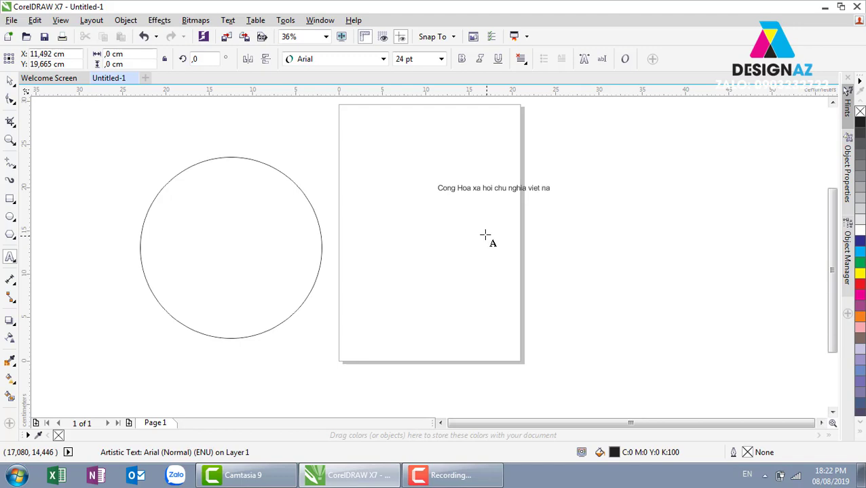
pyautogui.write('m')
# Step: Scale the text up to about 49 pt and move it lower on the page
pyautogui.click(11, 81)
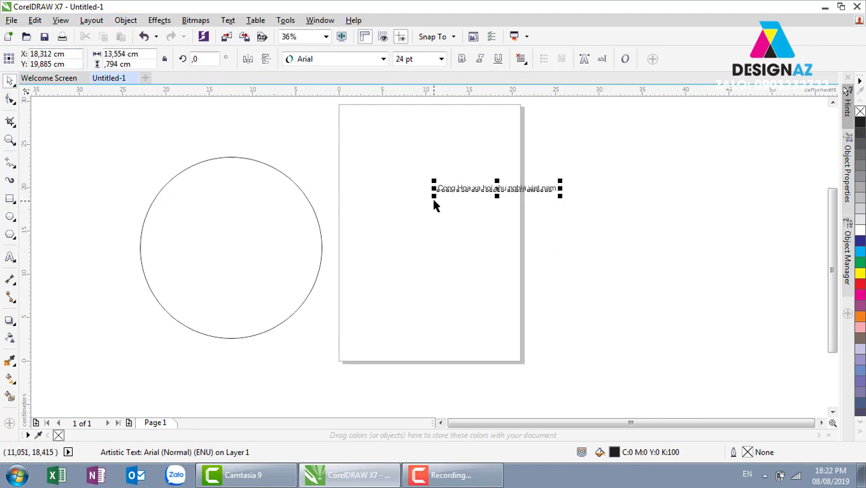
pyautogui.moveTo(434, 196); pyautogui.dragTo(374, 221)
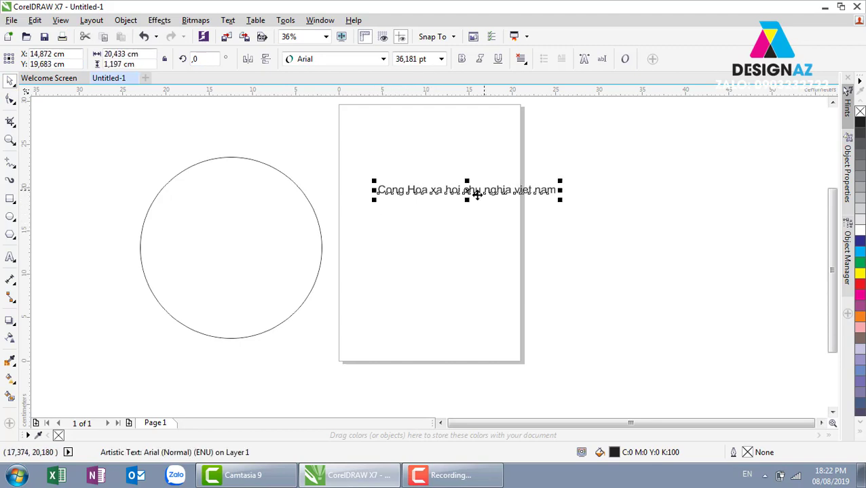
pyautogui.moveTo(476, 193); pyautogui.dragTo(488, 271)
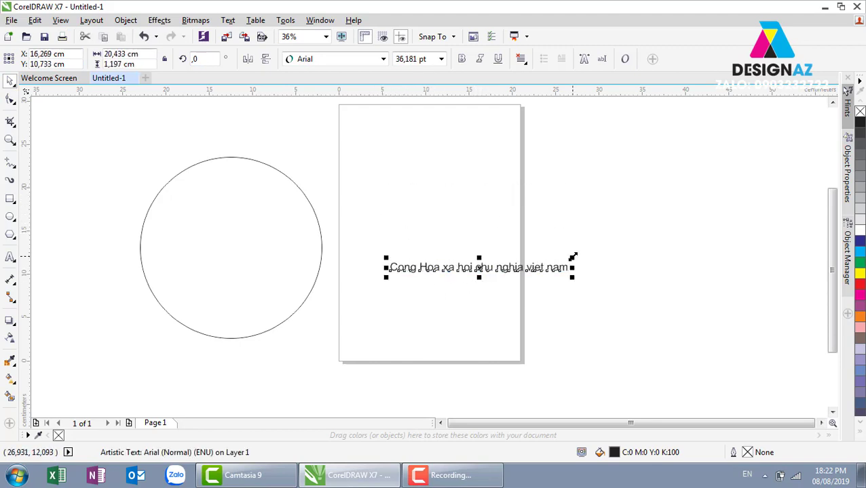
pyautogui.moveTo(571, 258); pyautogui.dragTo(637, 216)
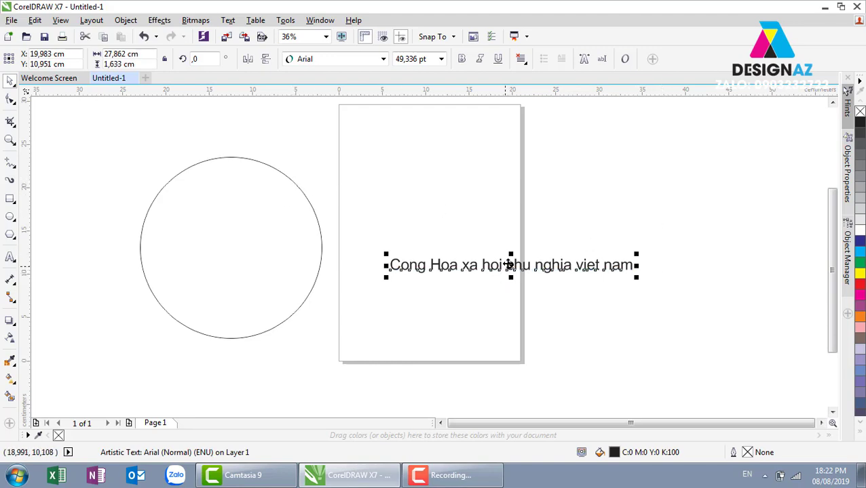
pyautogui.click(228, 20)
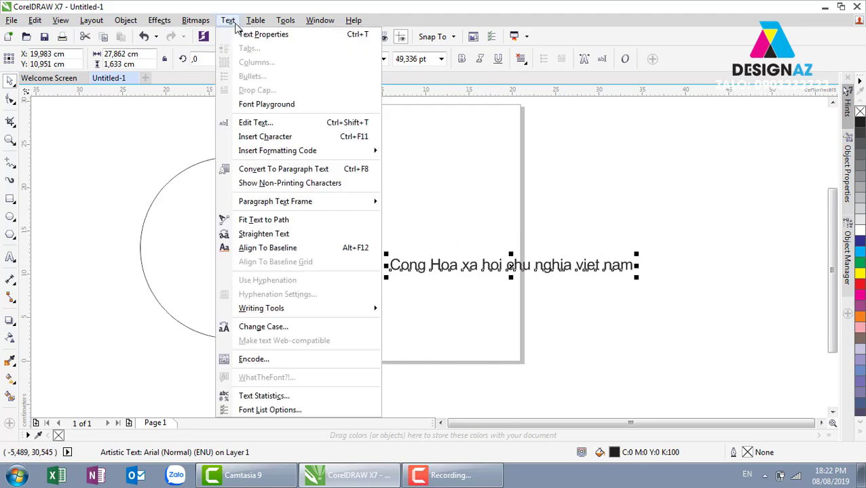
# Step: Fit the 'Cong Hoa xa hoi chu nghia viet nam' text along the circle's top arc
pyautogui.click(283, 220)
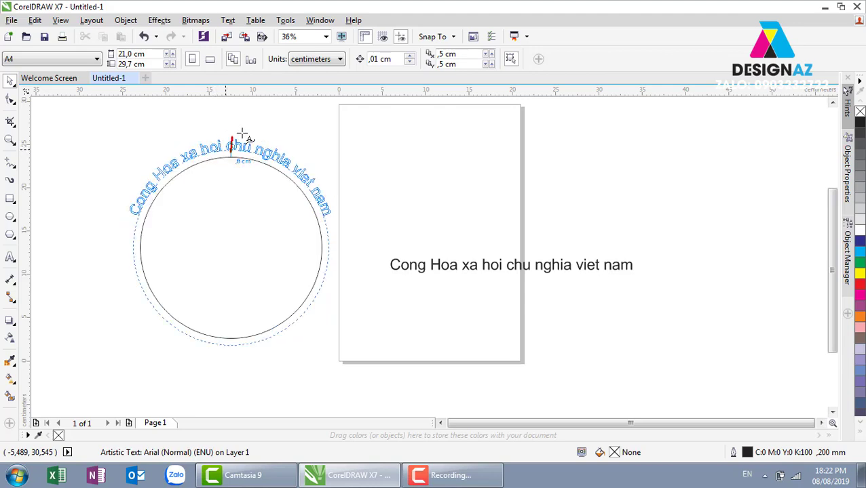
pyautogui.click(234, 153)
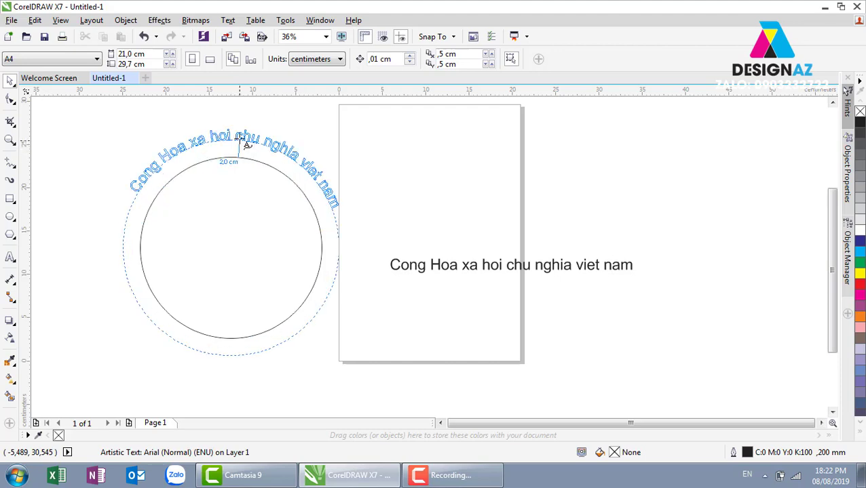
pyautogui.click(232, 157)
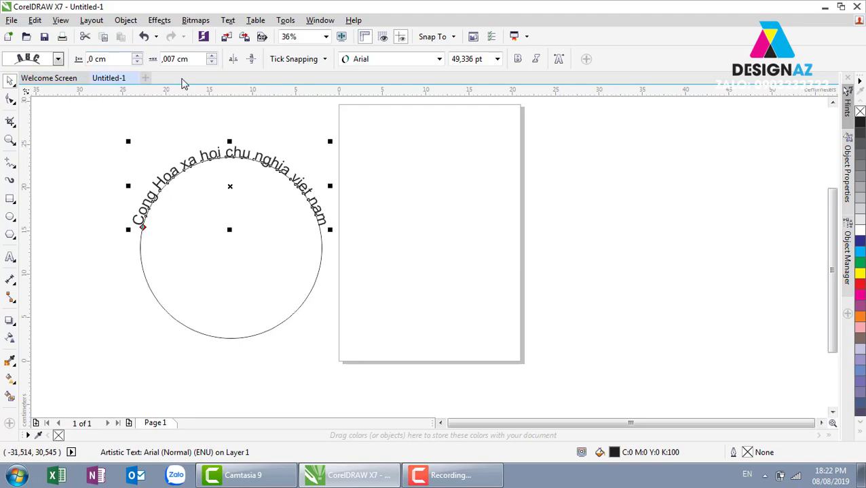
# Step: Raise the path text's spacing and lift it about 0.8 cm off the circle
pyautogui.click(211, 56)
pyautogui.click(211, 56)
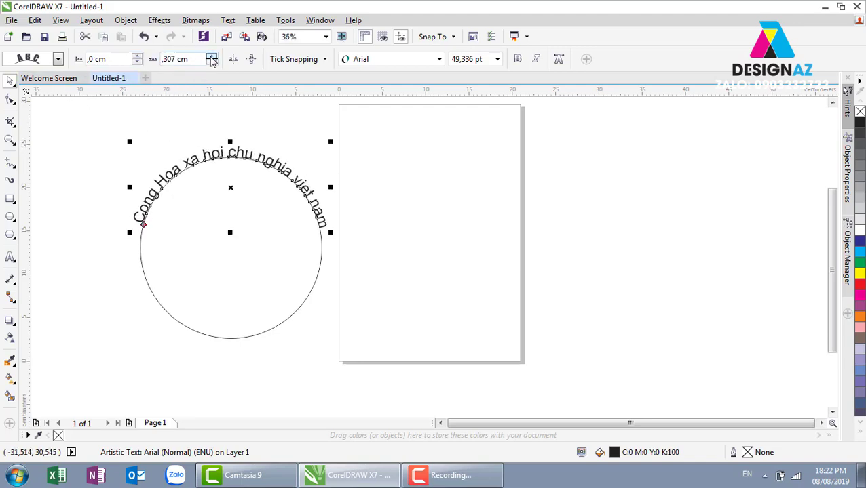
pyautogui.click(137, 56)
pyautogui.click(137, 56)
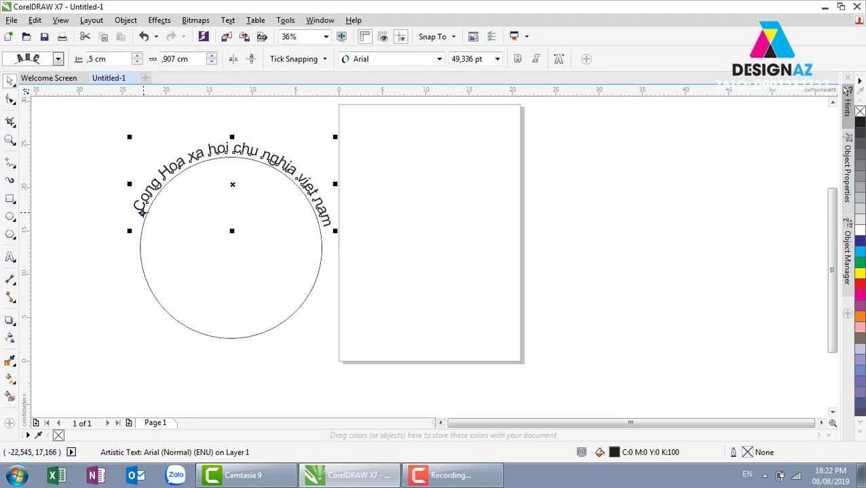
pyautogui.moveTo(141, 212)
pyautogui.mouseDown()
pyautogui.moveTo(259, 326)
pyautogui.moveTo(129, 260)
pyautogui.moveTo(133, 251)
pyautogui.moveTo(146, 268)
pyautogui.mouseUp()
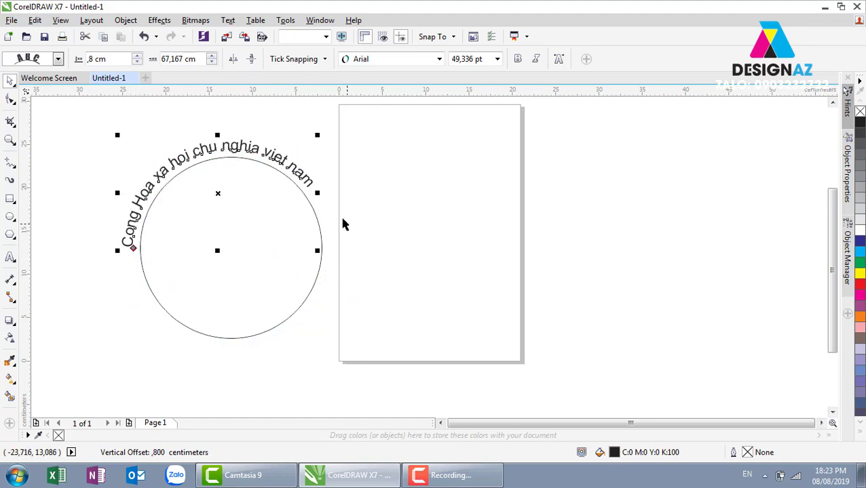
# Step: Widen the curved text's letter spacing with the Shape tool's spacing handle
pyautogui.click(10, 99)
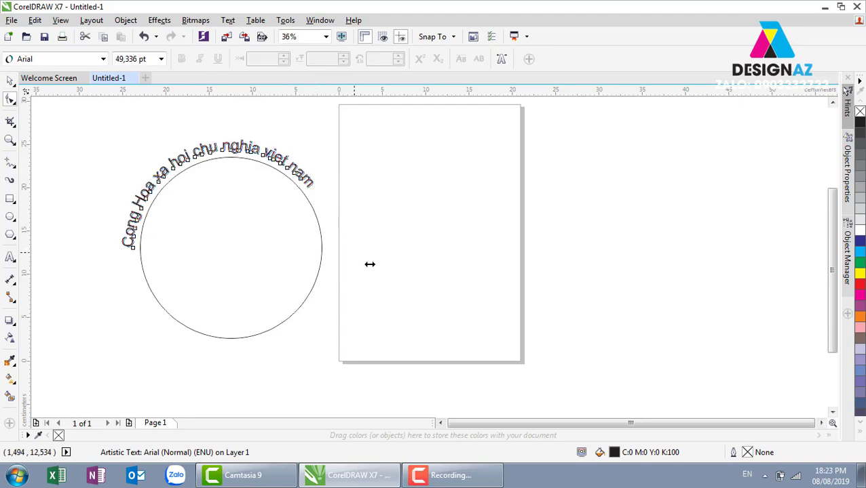
pyautogui.moveTo(317, 251)
pyautogui.mouseDown()
pyautogui.moveTo(329, 281)
pyautogui.moveTo(371, 295)
pyautogui.moveTo(212, 289)
pyautogui.mouseUp()
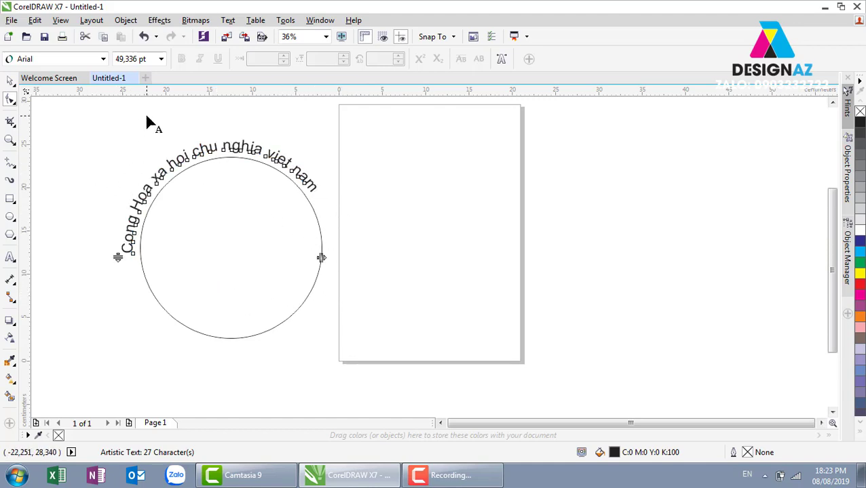
pyautogui.click(10, 80)
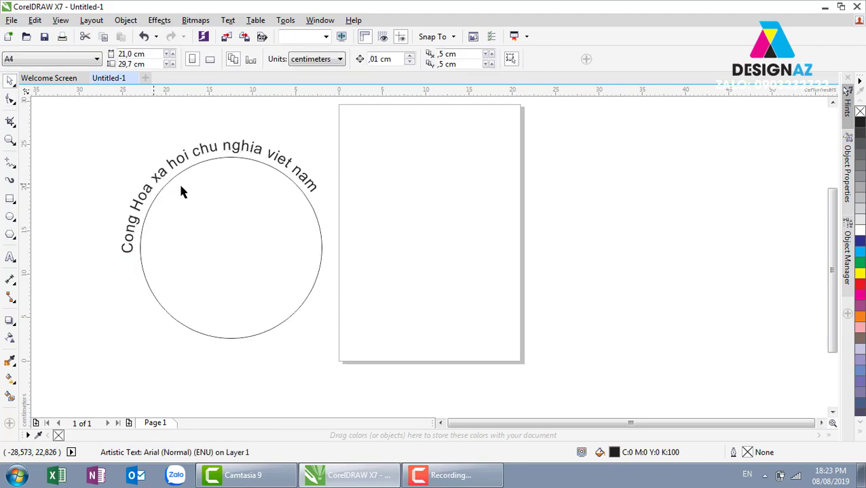
pyautogui.click(131, 216)
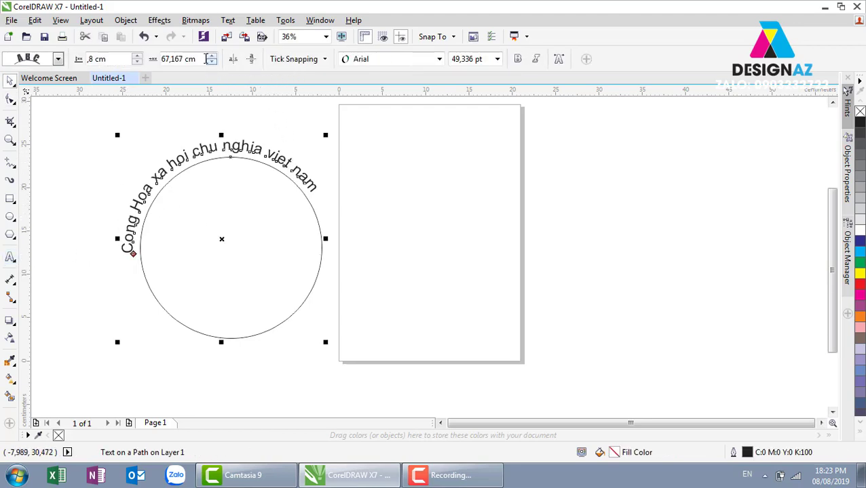
# Step: Reposition the curved text to run along the inside bottom of the circle, then select both
pyautogui.click(250, 59)
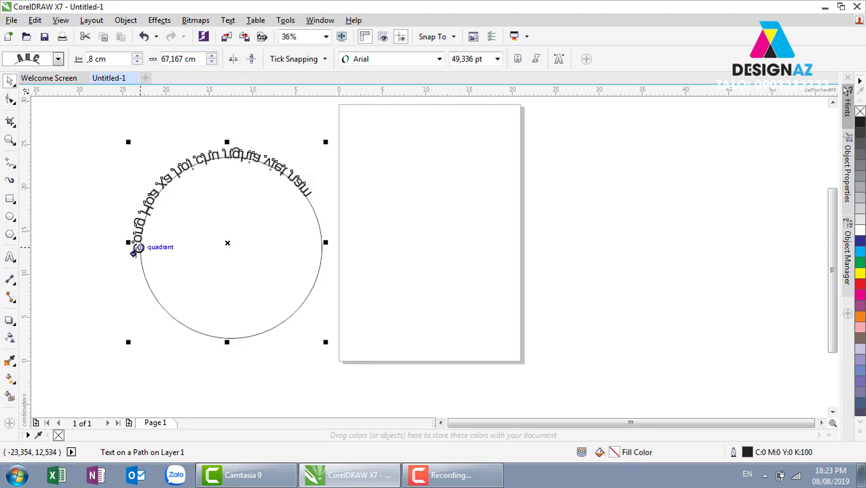
pyautogui.moveTo(133, 253)
pyautogui.mouseDown()
pyautogui.moveTo(231, 337)
pyautogui.moveTo(280, 285)
pyautogui.mouseUp()
pyautogui.click(233, 59)
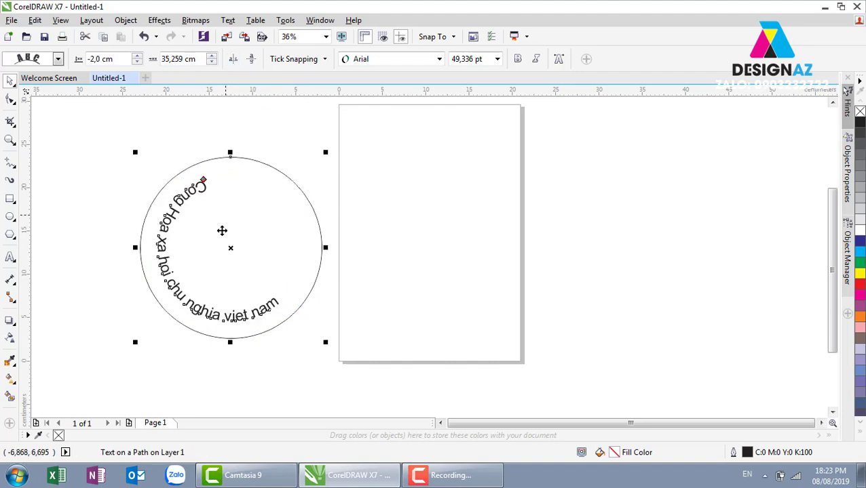
pyautogui.moveTo(202, 181)
pyautogui.mouseDown()
pyautogui.moveTo(146, 241)
pyautogui.moveTo(145, 268)
pyautogui.mouseUp()
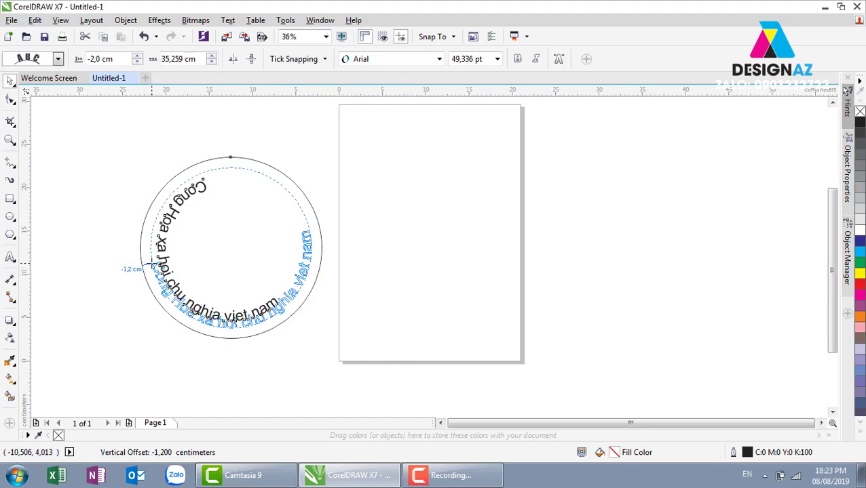
pyautogui.moveTo(144, 268); pyautogui.dragTo(145, 269)
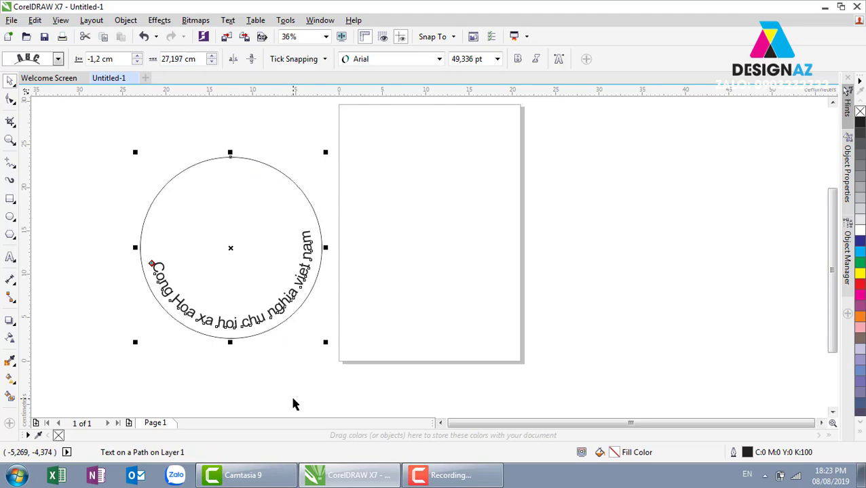
pyautogui.moveTo(114, 110); pyautogui.dragTo(421, 417)
# Step: Delete the circle and its curved text, leaving the A4 page blank
pyautogui.press('Delete')
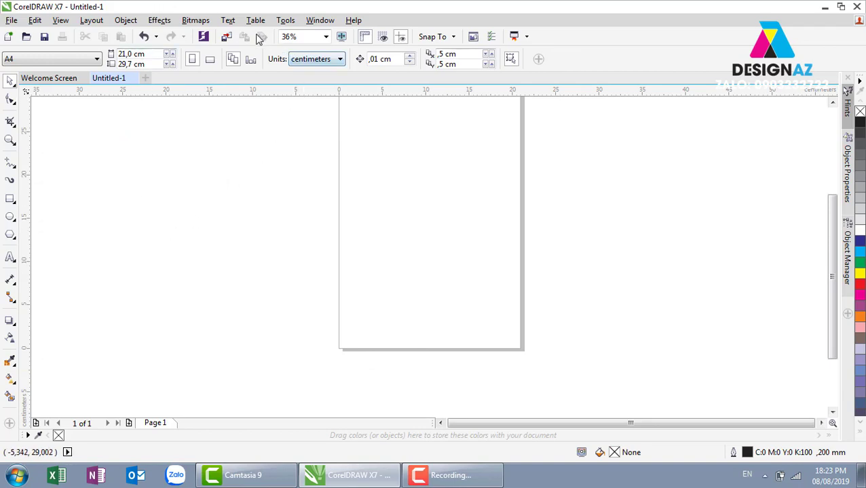
pyautogui.click(229, 20)
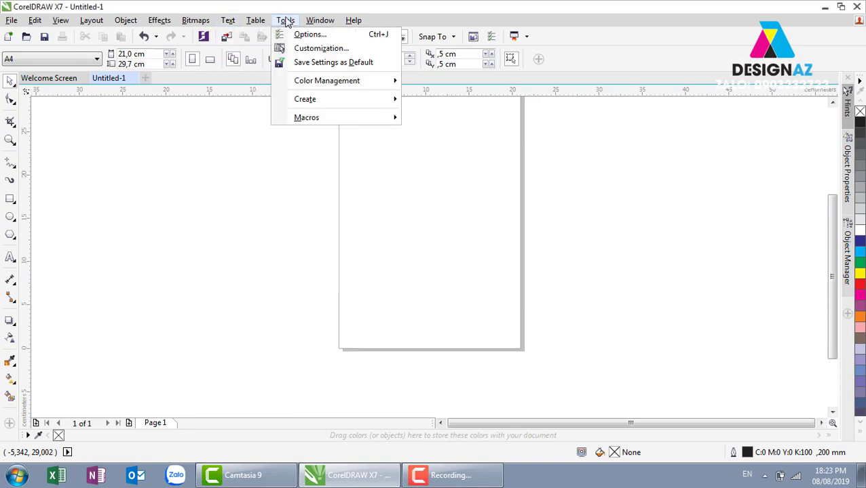
pyautogui.moveTo(306, 118)
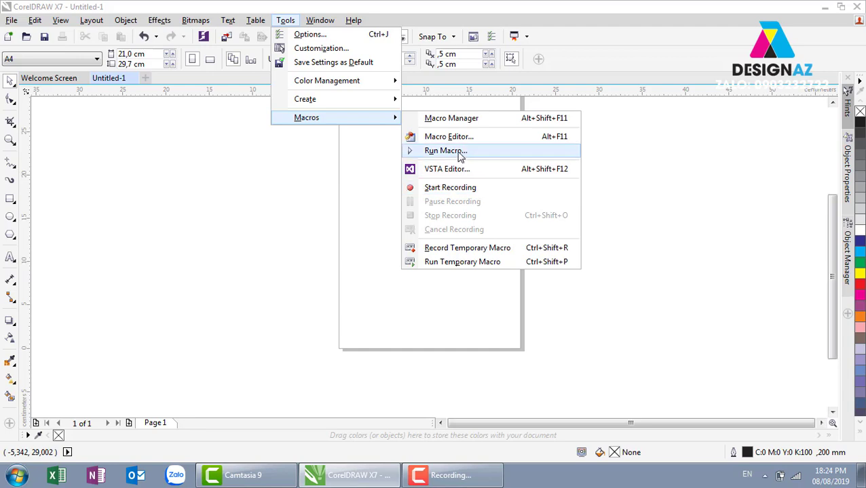
# Step: Run the CalendarWizard project's Wizard.CreateCalendar macro to open the Oberon Calendar Wizard
pyautogui.click(460, 157)
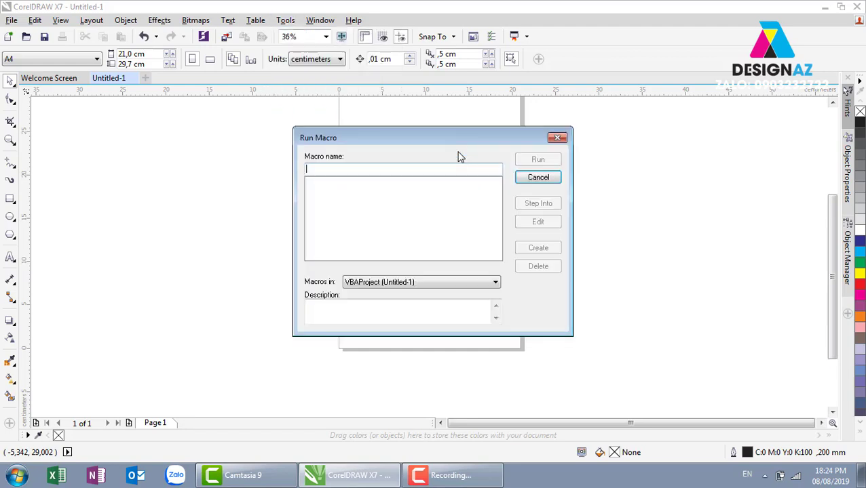
pyautogui.click(409, 283)
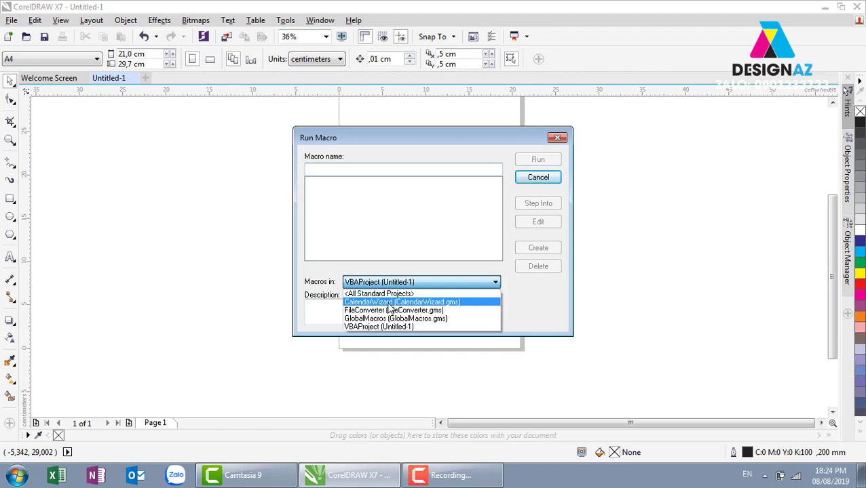
pyautogui.click(390, 302)
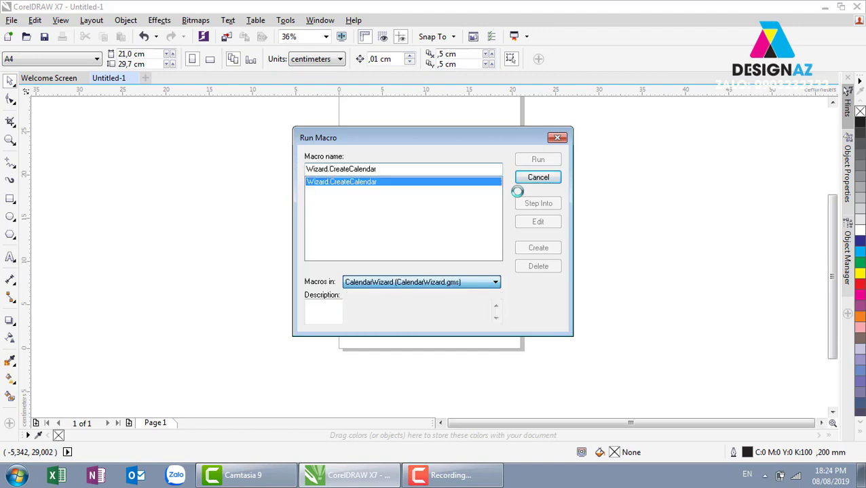
pyautogui.click(542, 165)
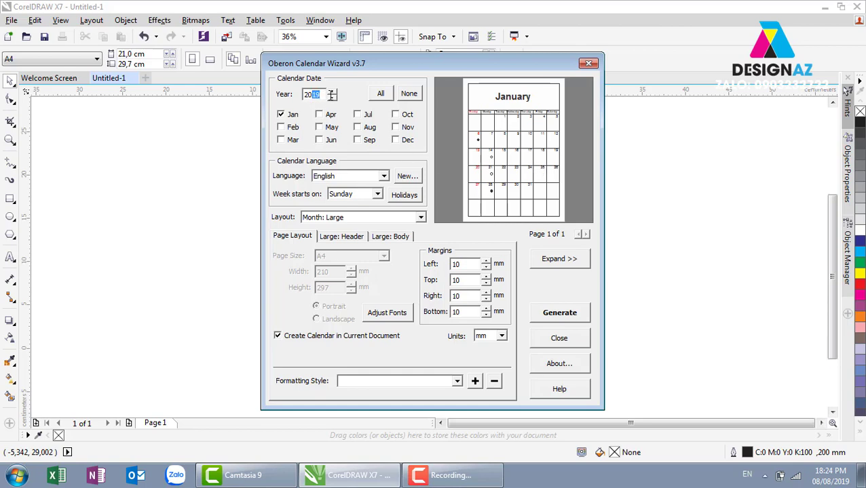
# Step: Set the wizard's year to 2020, select All months, and pick the Year: 12 Small [3x4] layout
pyautogui.write('20')
pyautogui.click(381, 93)
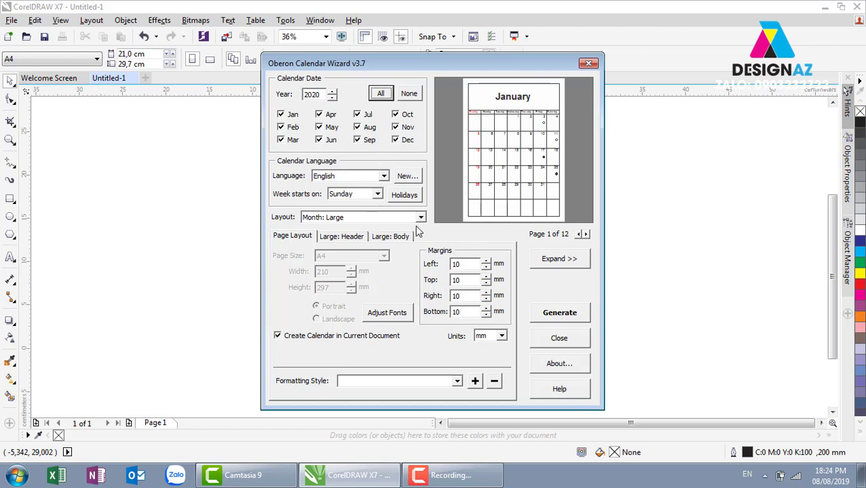
pyautogui.click(421, 217)
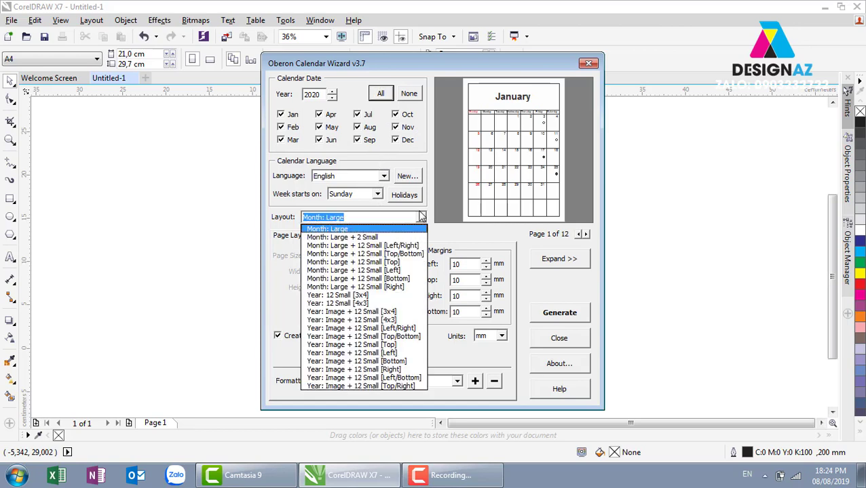
pyautogui.click(380, 295)
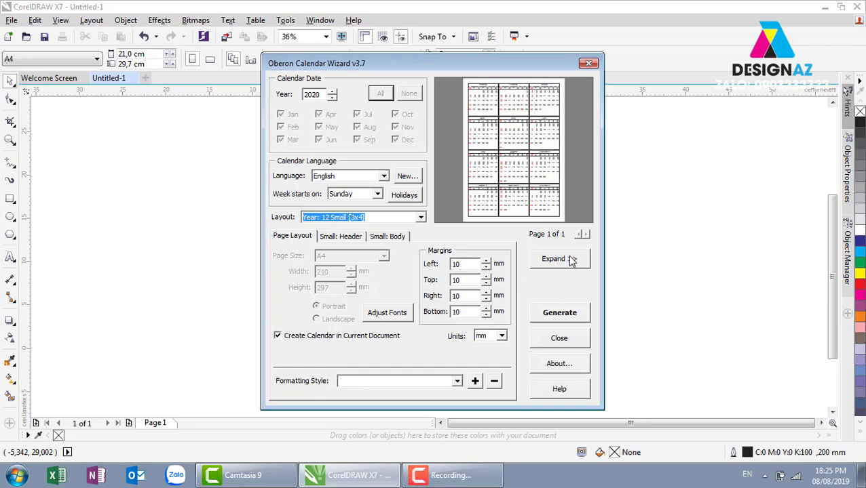
# Step: Generate the 2020 3x4 calendar onto the A4 page and close the wizard
pyautogui.click(579, 317)
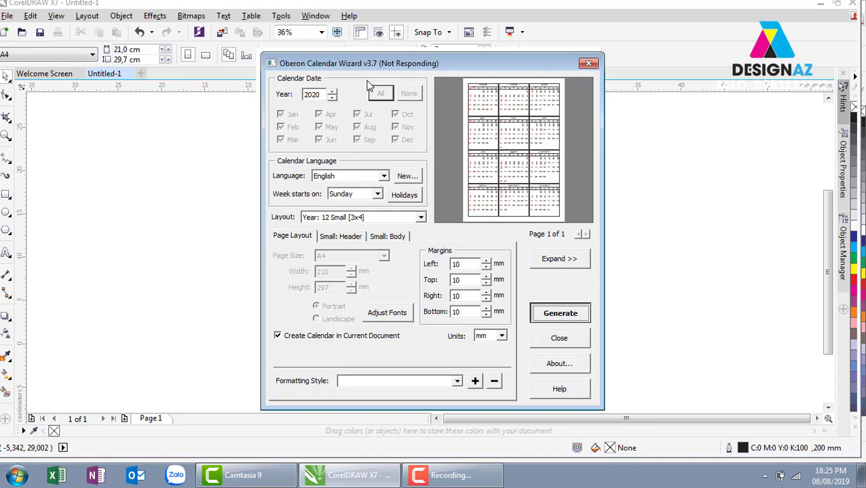
pyautogui.click(488, 268)
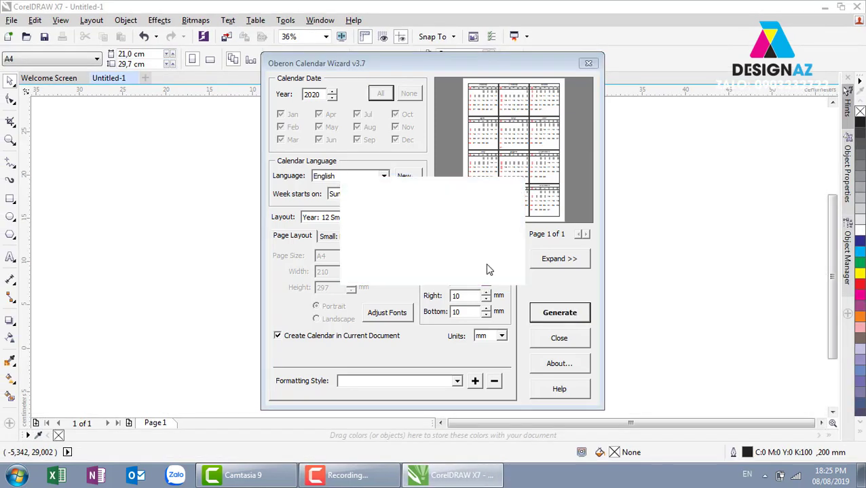
pyautogui.click(588, 63)
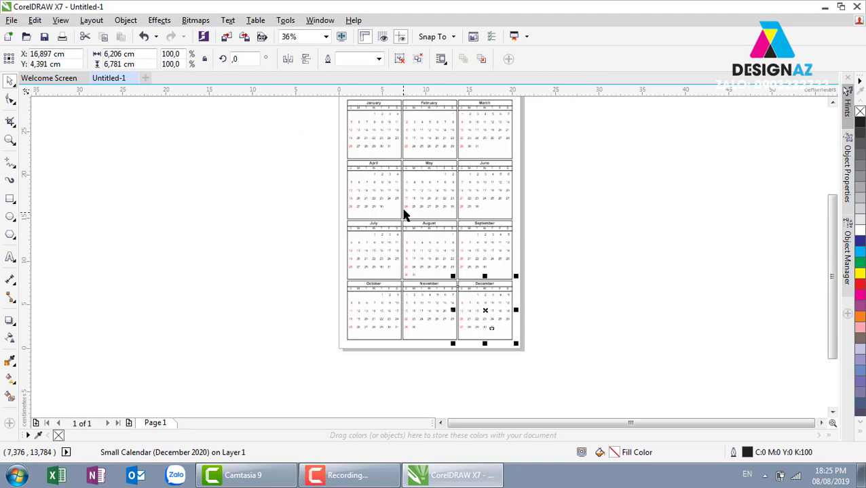
pyautogui.click(622, 250)
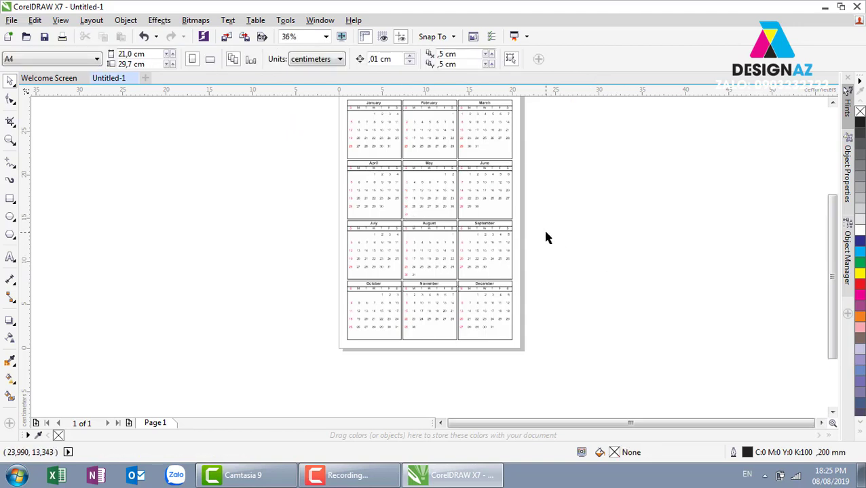
# Step: Zoom in, ungroup the January block, and drag its header box off to the left
pyautogui.scroll(1, 410, 102)
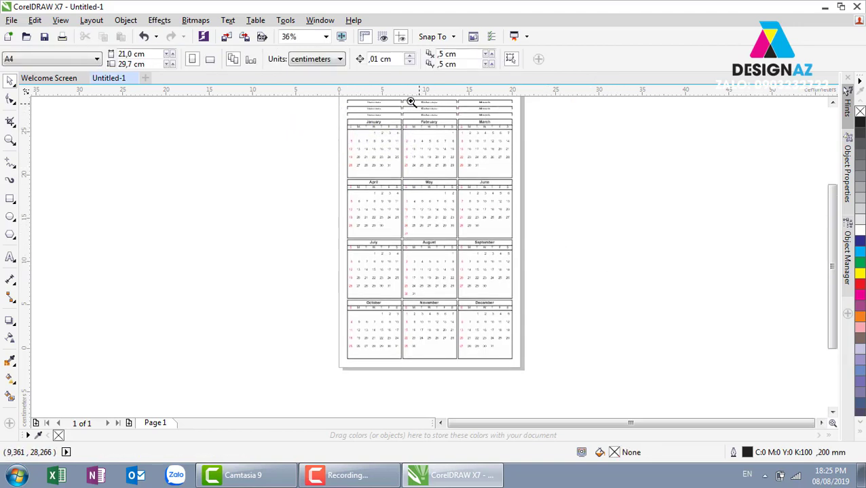
pyautogui.scroll(1, 410, 102)
pyautogui.scroll(4, 409, 134)
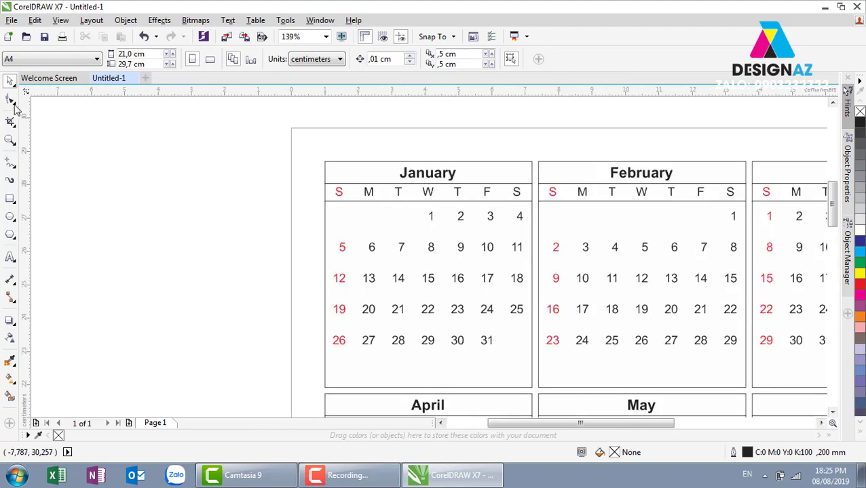
pyautogui.click(410, 168)
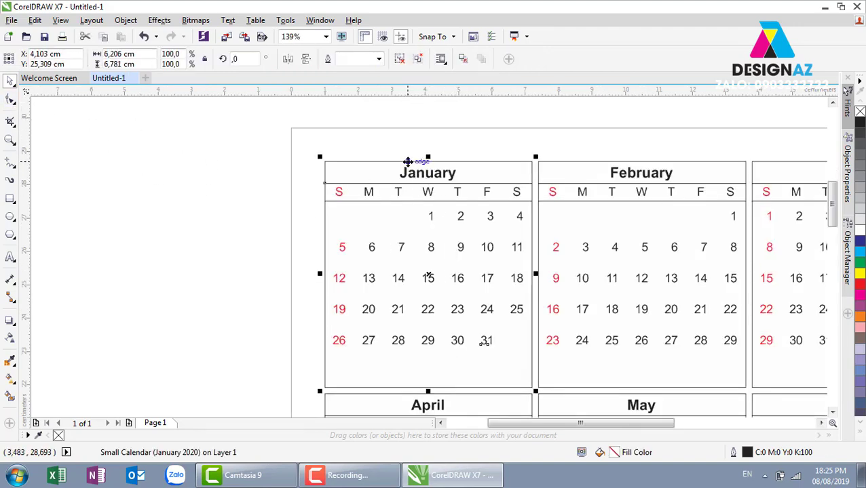
pyautogui.hotkey('ctrl', 'u')
pyautogui.click(450, 132)
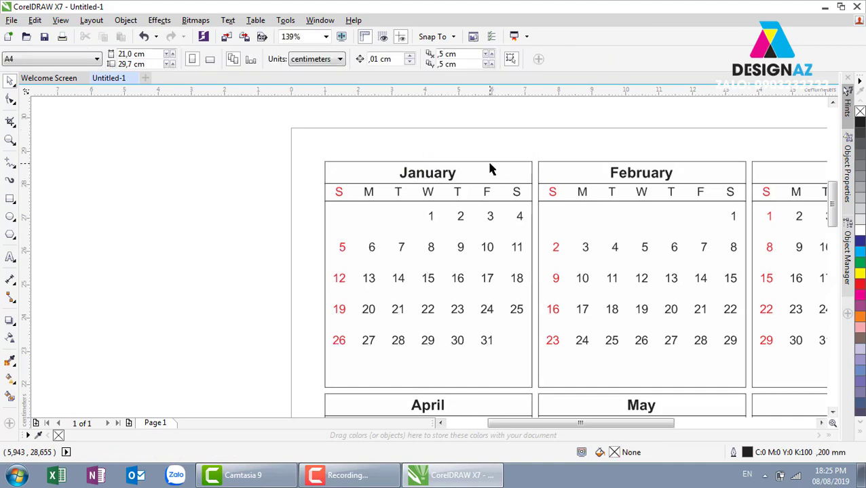
pyautogui.moveTo(486, 158); pyautogui.dragTo(274, 144)
# Step: Make the January title red in .VnArial, undoing an accidental move of the 8
pyautogui.click(420, 176)
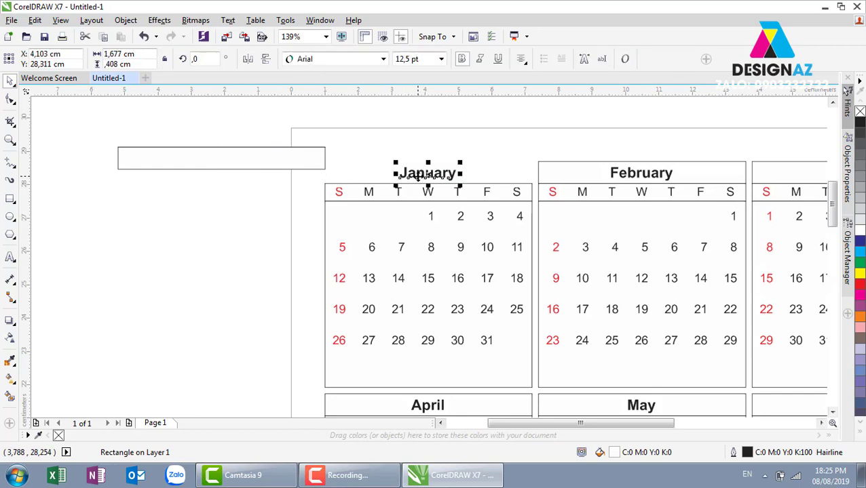
pyautogui.click(332, 59)
pyautogui.moveTo(315, 123)
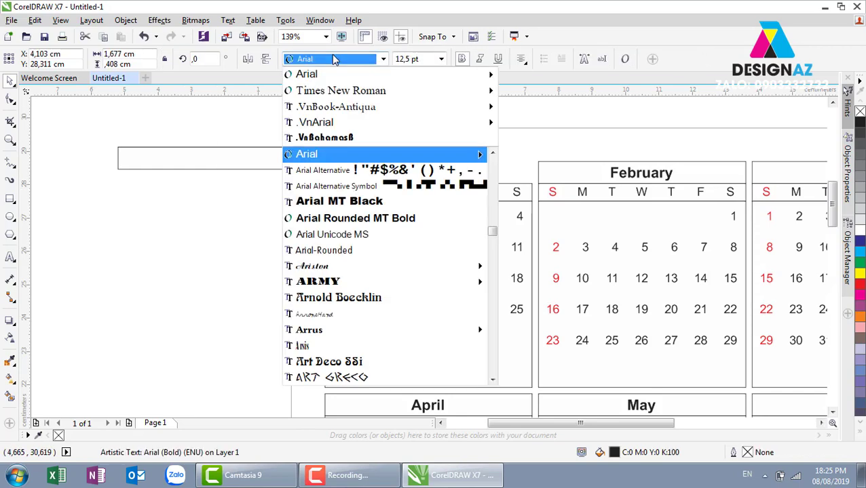
pyautogui.click(332, 122)
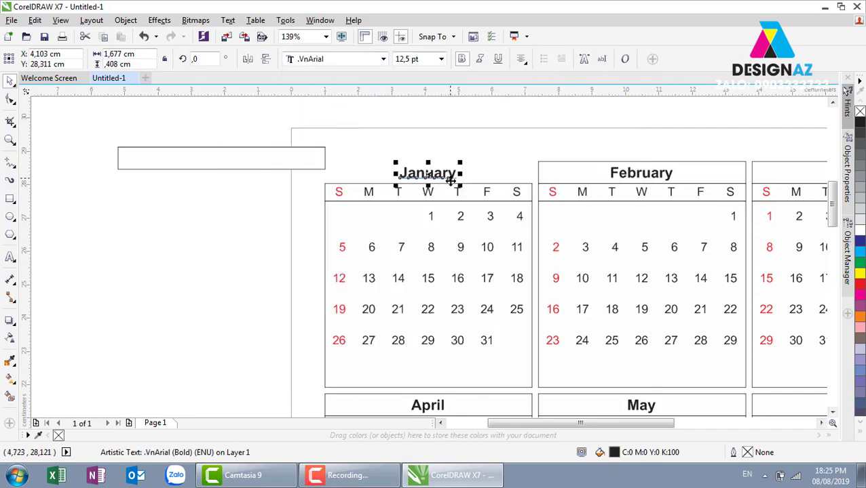
pyautogui.click(860, 291)
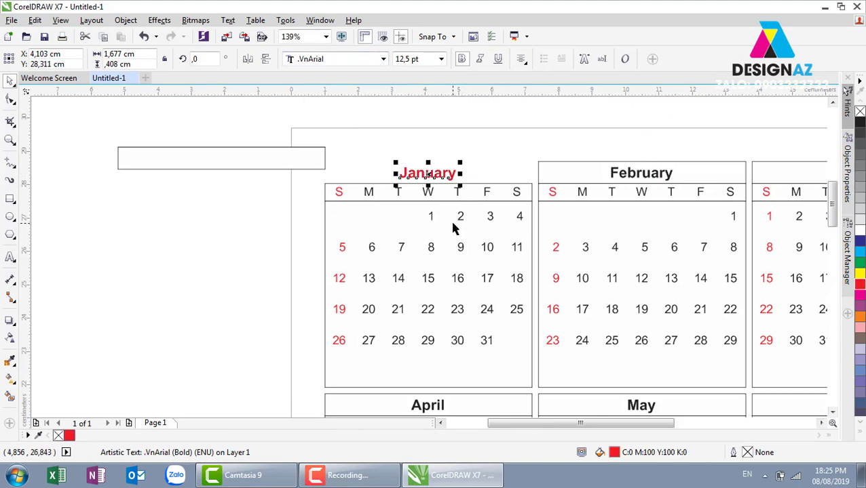
pyautogui.click(430, 252)
pyautogui.moveTo(430, 251); pyautogui.dragTo(429, 281)
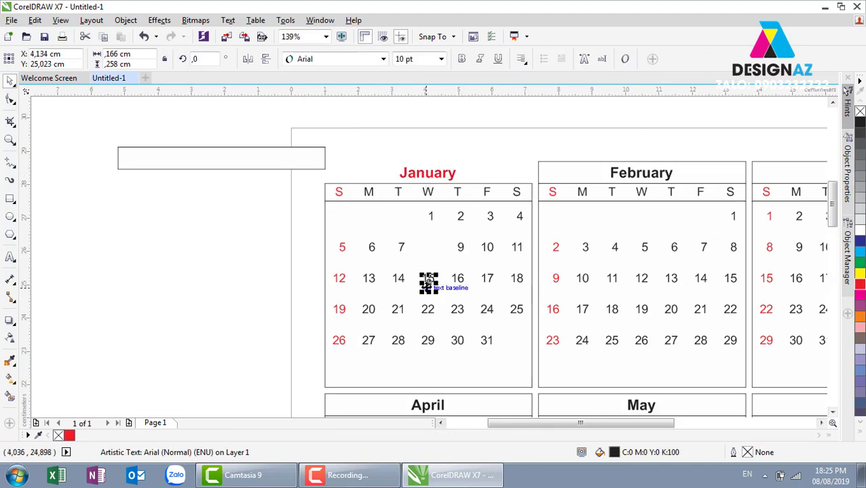
pyautogui.hotkey('ctrl', 'z')
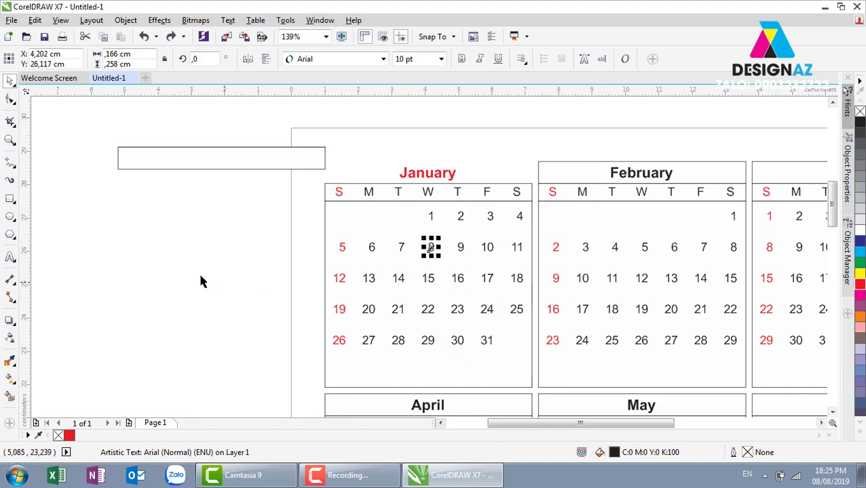
pyautogui.click(174, 268)
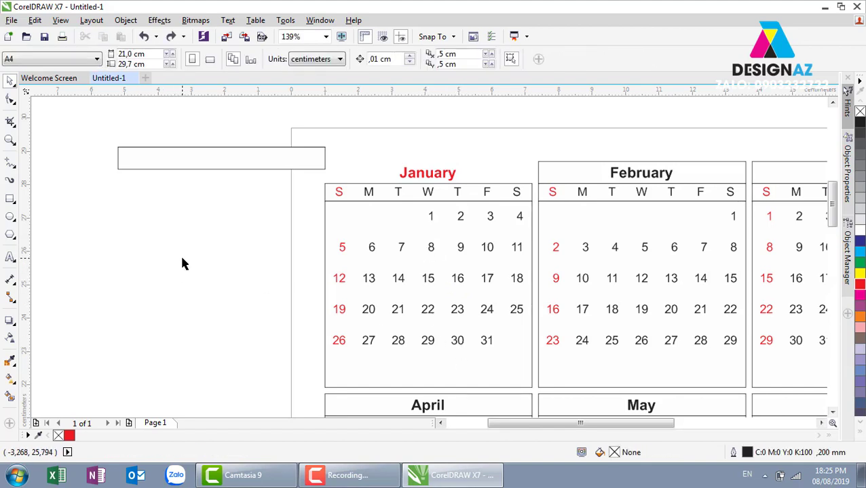
# Step: Delete the calendar and rectangle from the page, then dismiss the Record Macro dialog
pyautogui.hotkey('ctrl', 'a')
pyautogui.press('Delete')
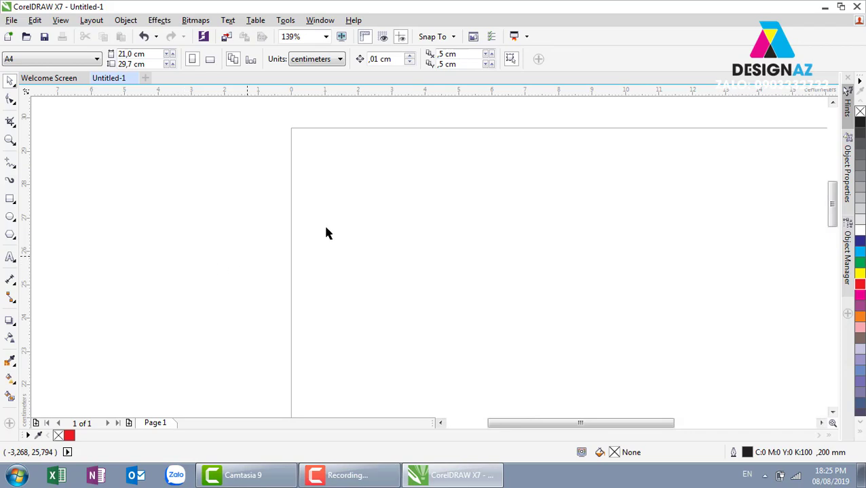
pyautogui.click(285, 20)
pyautogui.moveTo(307, 117)
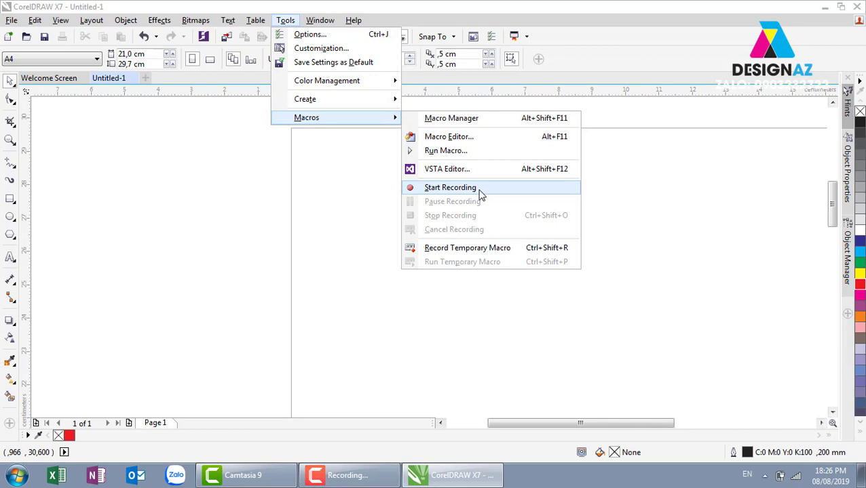
pyautogui.click(480, 195)
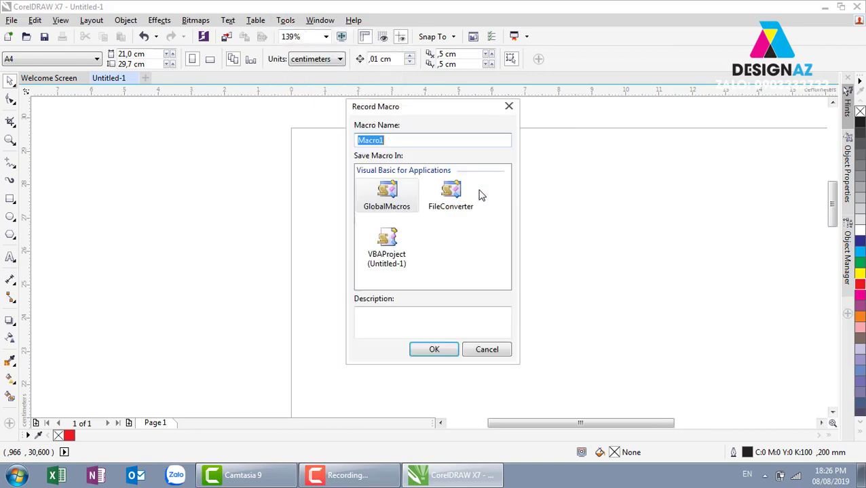
pyautogui.click(512, 107)
# Step: Run the Wizard.CreateCalendar macro from the CalendarWizard project
pyautogui.click(285, 20)
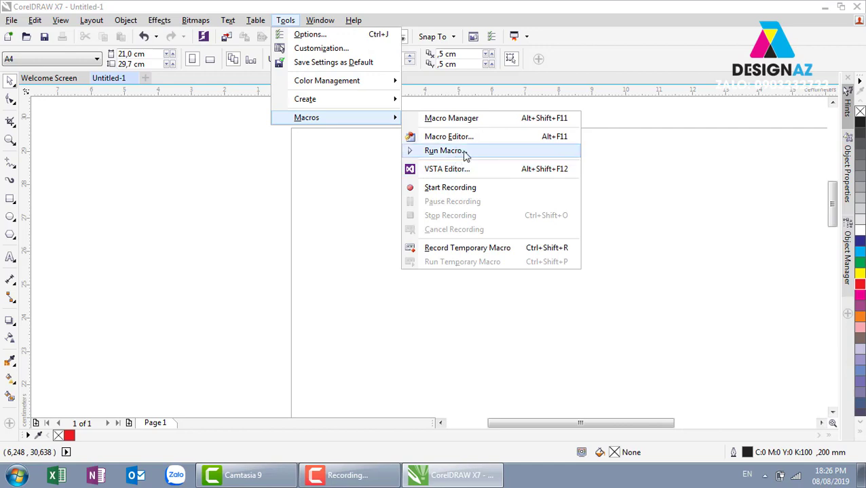
pyautogui.click(466, 152)
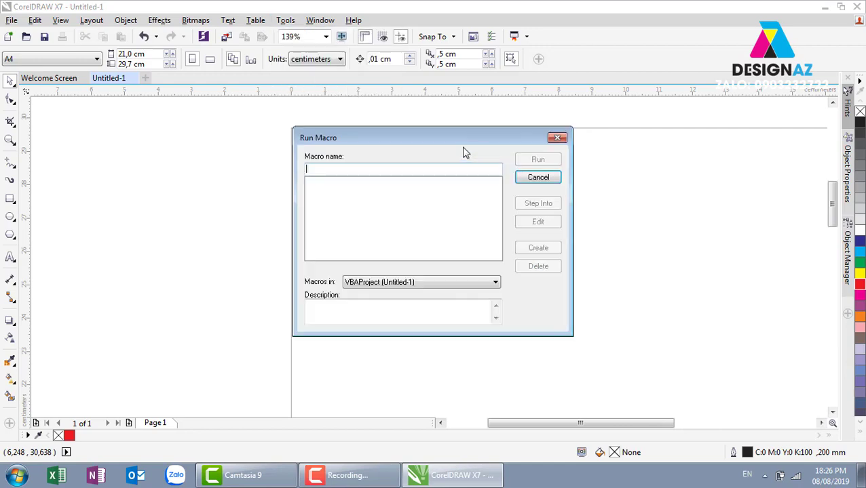
pyautogui.click(444, 283)
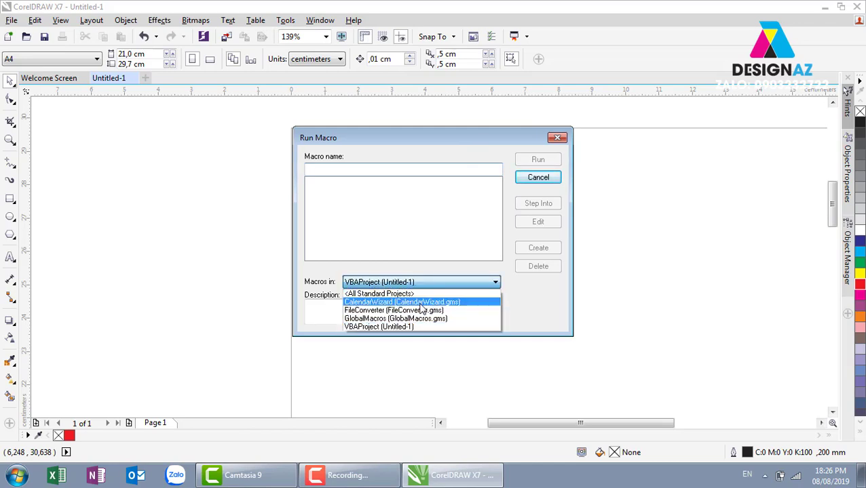
pyautogui.click(421, 302)
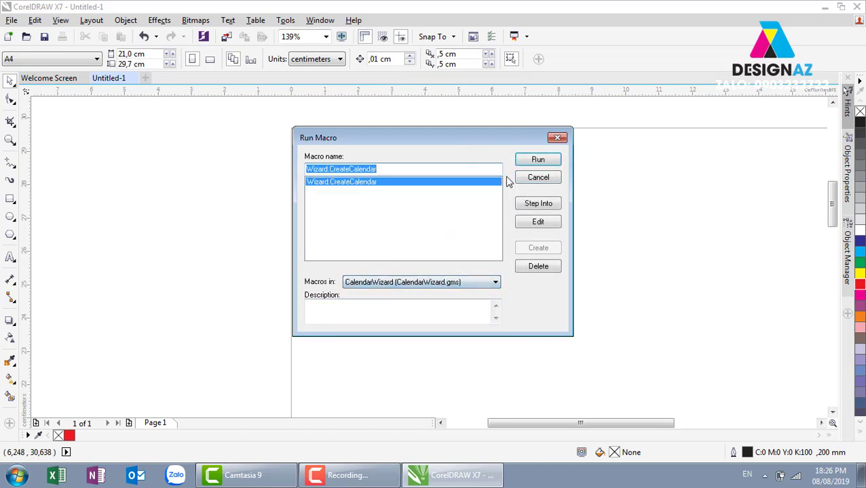
pyautogui.click(535, 161)
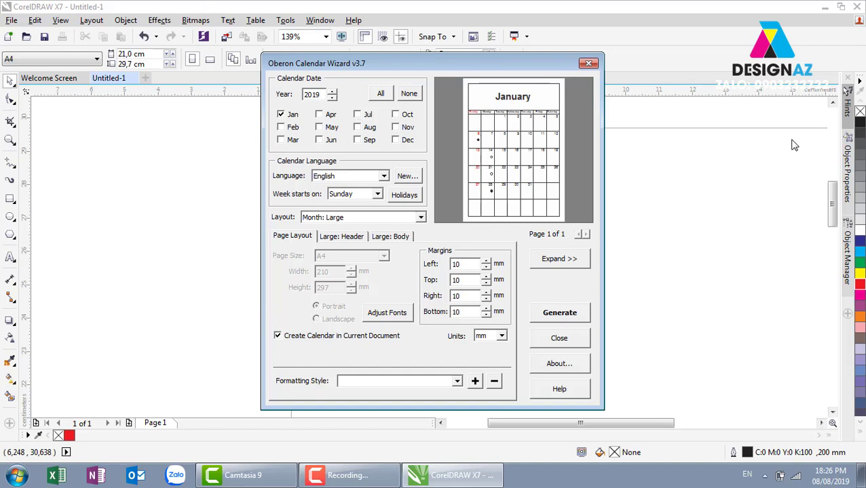
# Step: Set the calendar to year 2020, all twelve months, with the Month: Large layout
pyautogui.click(332, 90)
pyautogui.click(381, 93)
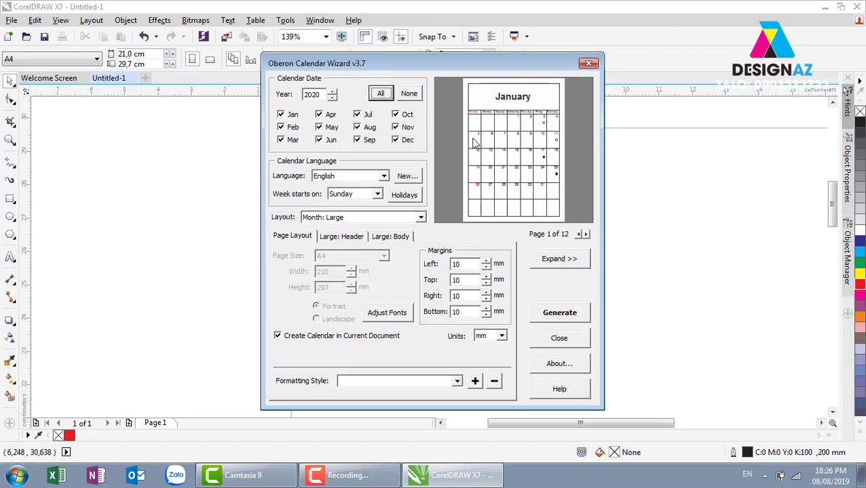
pyautogui.click(420, 218)
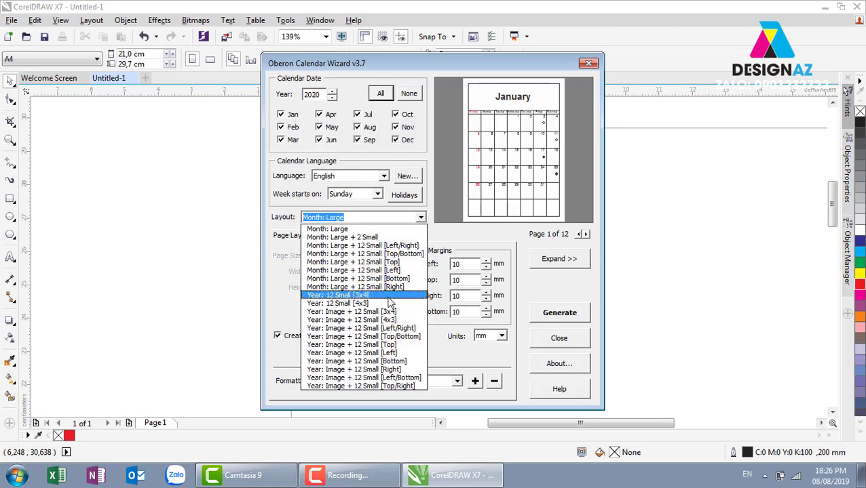
pyautogui.click(366, 301)
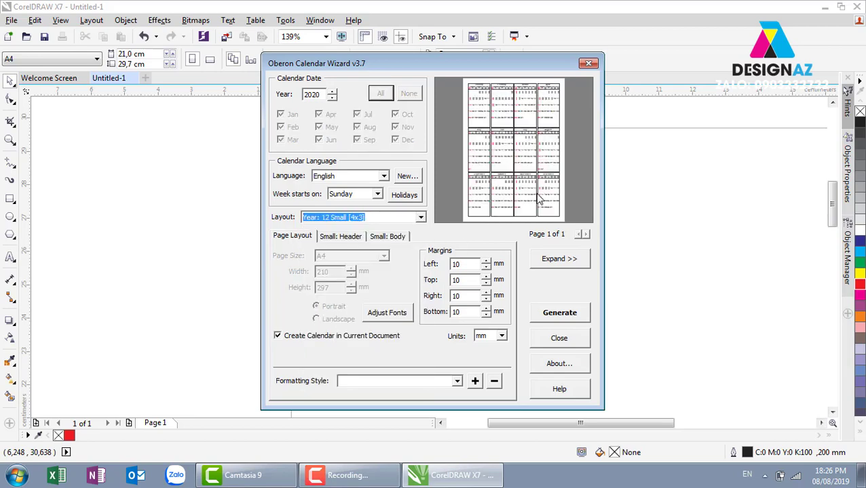
pyautogui.click(420, 217)
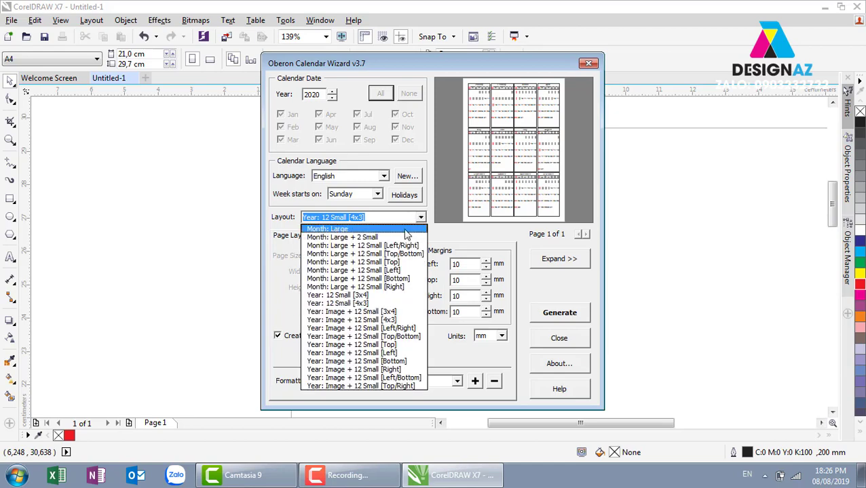
pyautogui.click(399, 226)
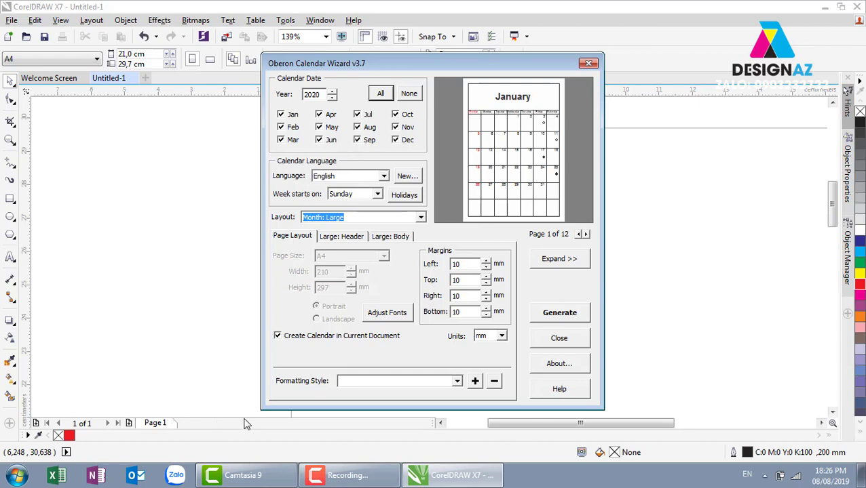
# Step: Generate the 2020 calendar pages into the document and acknowledge completion
pyautogui.click(555, 315)
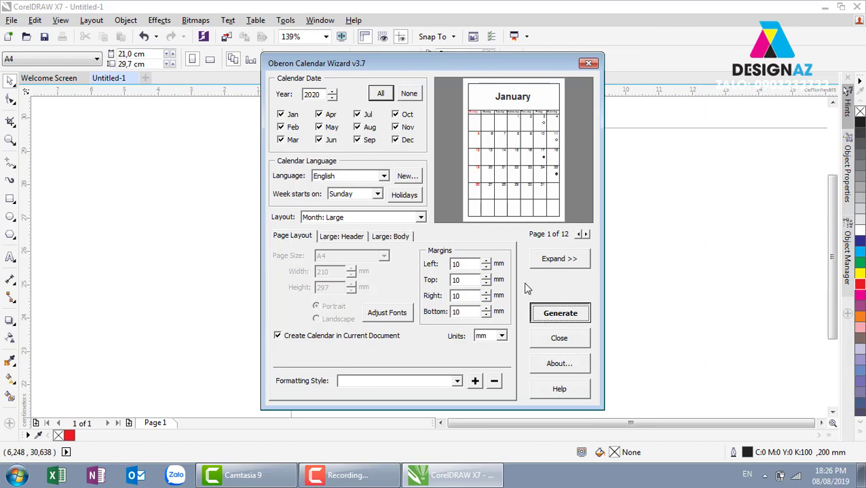
pyautogui.click(546, 315)
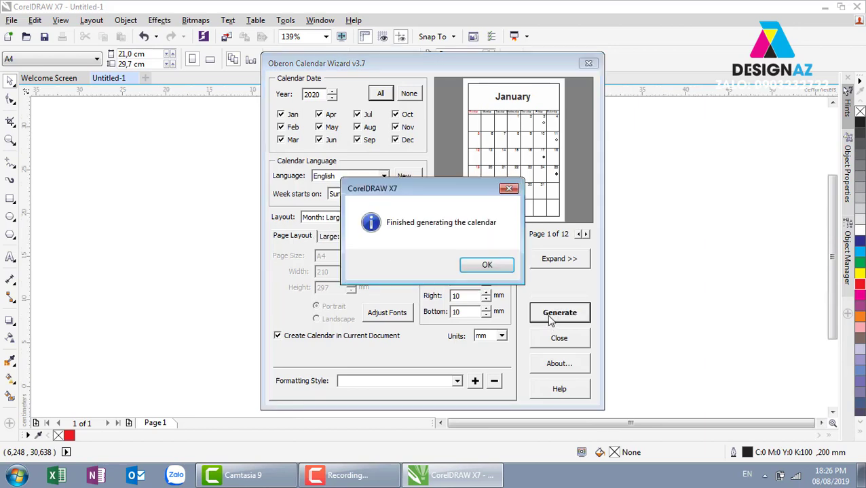
pyautogui.click(488, 266)
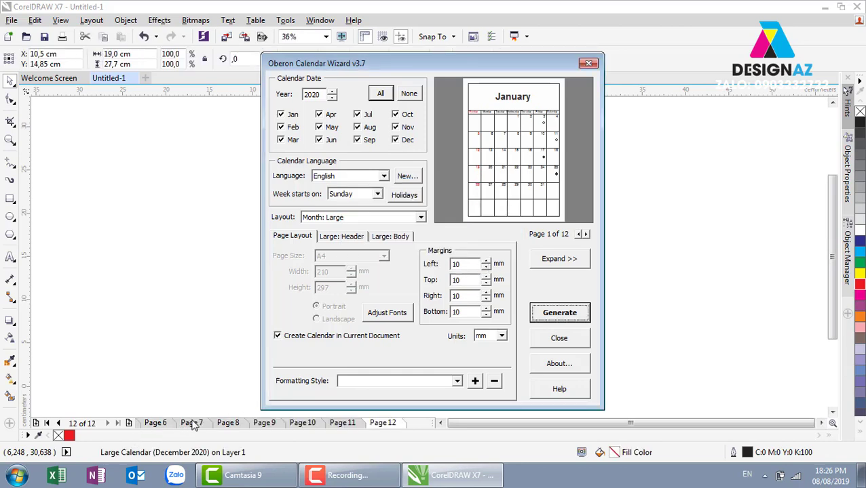
# Step: Close the wizard, browse pages 6, 8 and 9, and select the September calendar
pyautogui.click(589, 64)
pyautogui.click(156, 424)
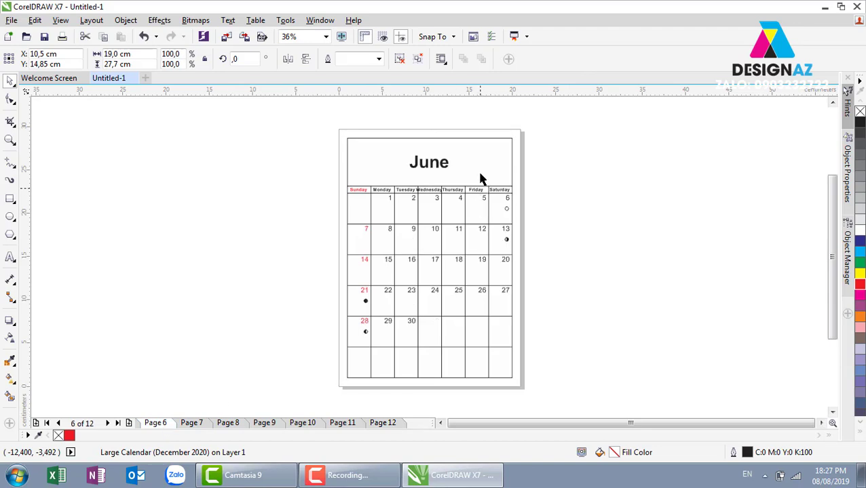
pyautogui.click(192, 423)
pyautogui.click(228, 422)
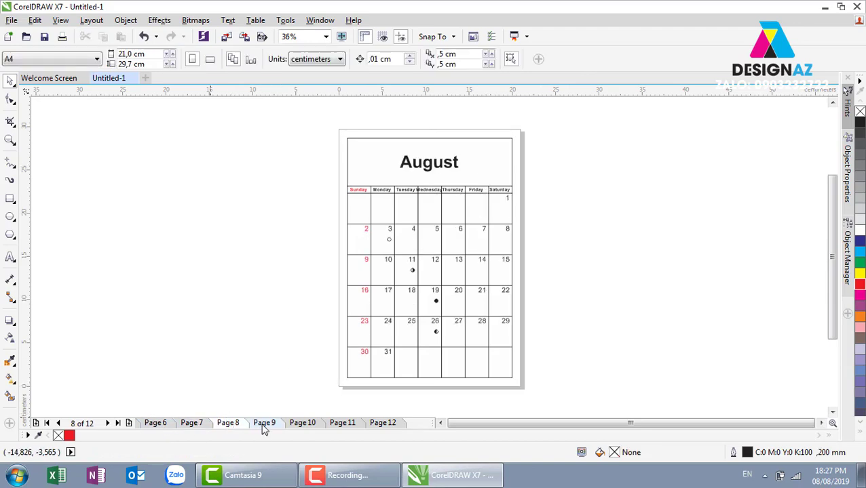
pyautogui.click(264, 424)
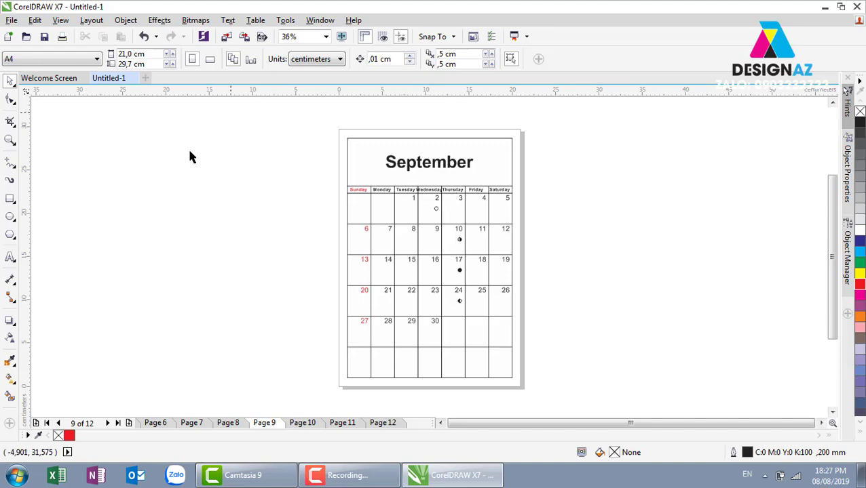
pyautogui.moveTo(313, 117); pyautogui.dragTo(556, 393)
# Step: Delete the September calendar and draw a red-filled square on page 9
pyautogui.press('Delete')
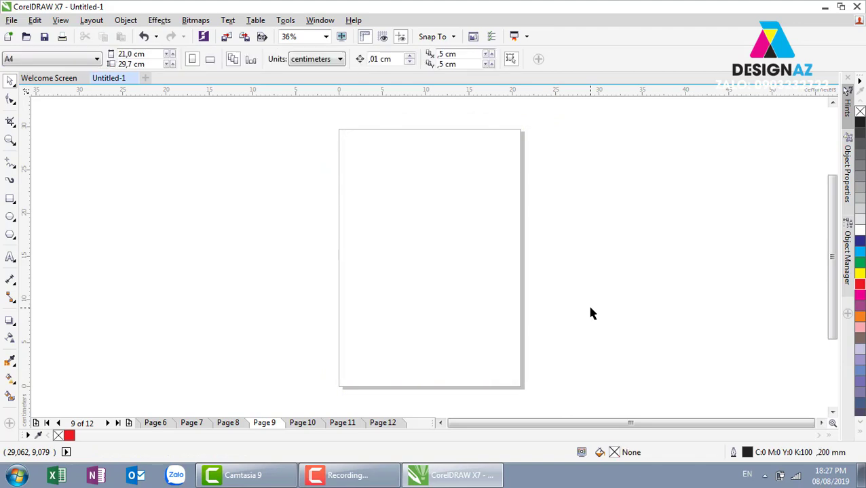
pyautogui.click(10, 198)
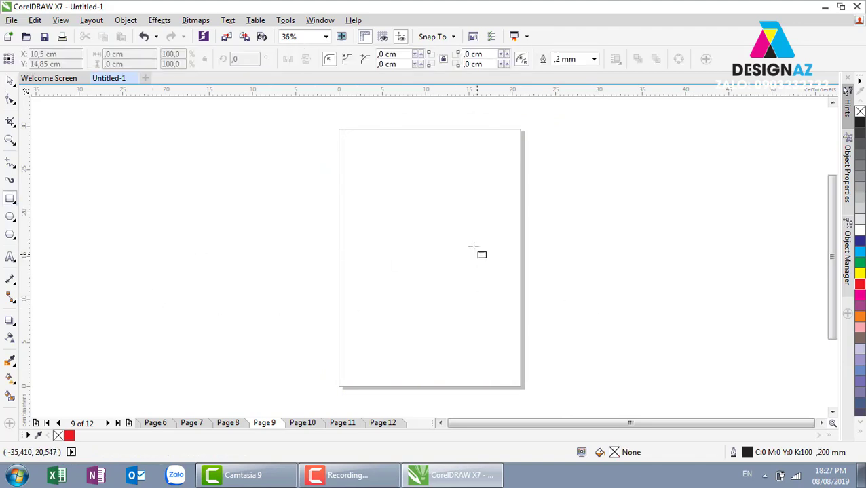
pyautogui.moveTo(386, 191); pyautogui.dragTo(458, 258)
pyautogui.click(859, 264)
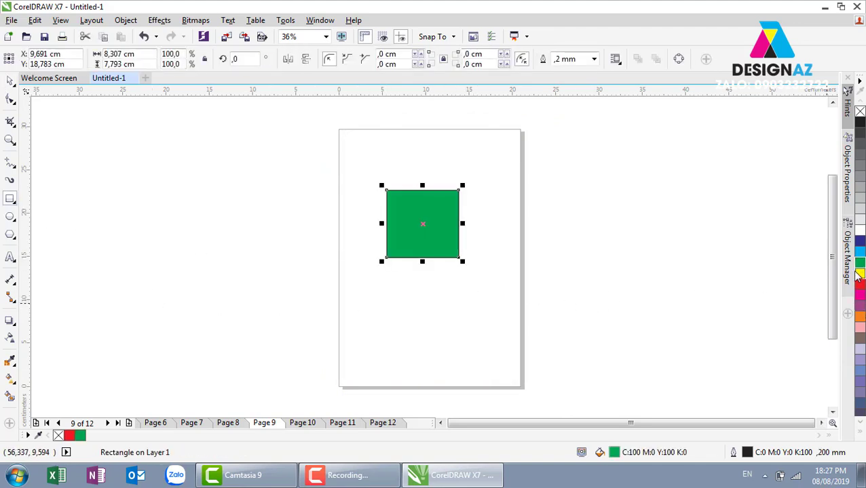
pyautogui.click(859, 285)
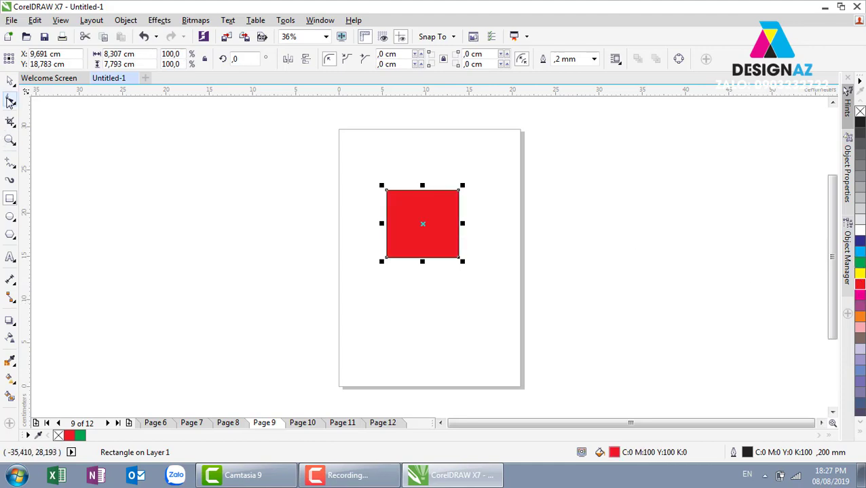
# Step: Enlarge the red square to about 20.4 × 19.1 cm and centre it on the page
pyautogui.click(10, 80)
pyautogui.moveTo(381, 261); pyautogui.dragTo(153, 305)
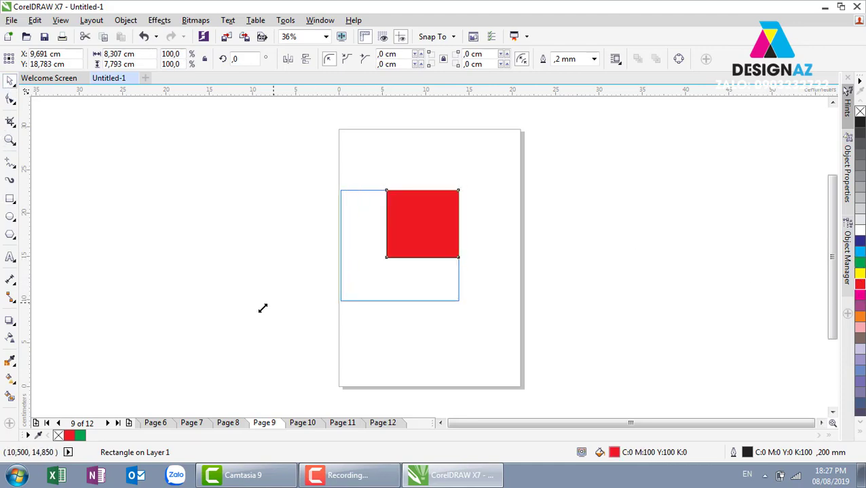
pyautogui.moveTo(459, 188); pyautogui.dragTo(517, 136)
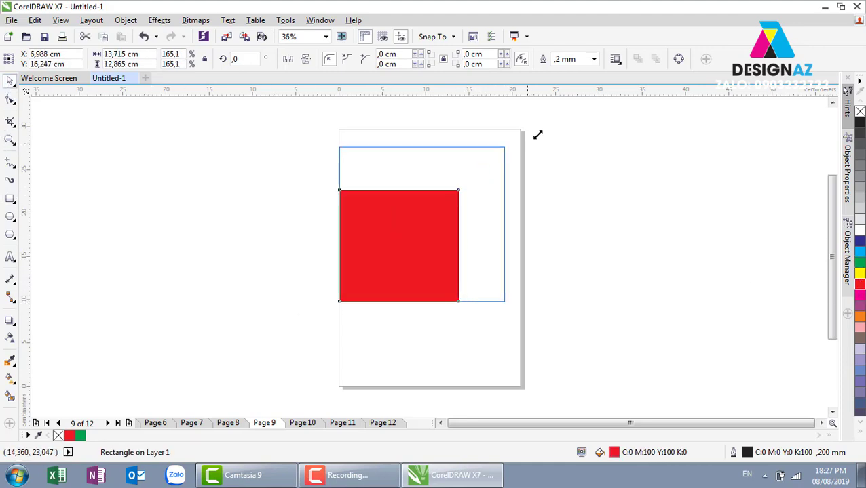
pyautogui.moveTo(486, 207); pyautogui.dragTo(493, 225)
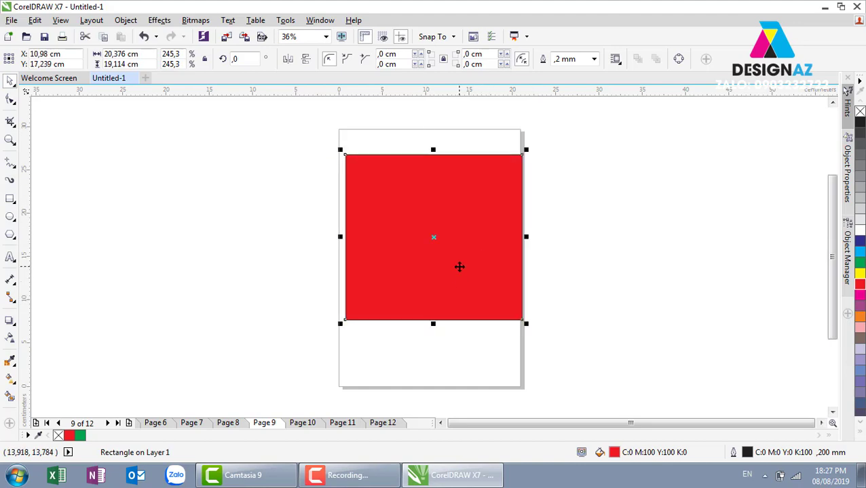
pyautogui.click(197, 20)
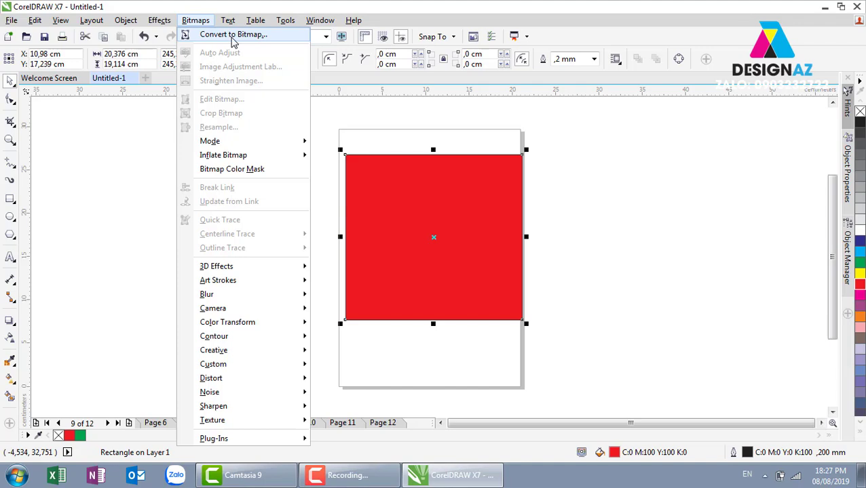
# Step: Convert the red square to a 300 dpi CMYK bitmap and open the Page Curl effect
pyautogui.click(233, 34)
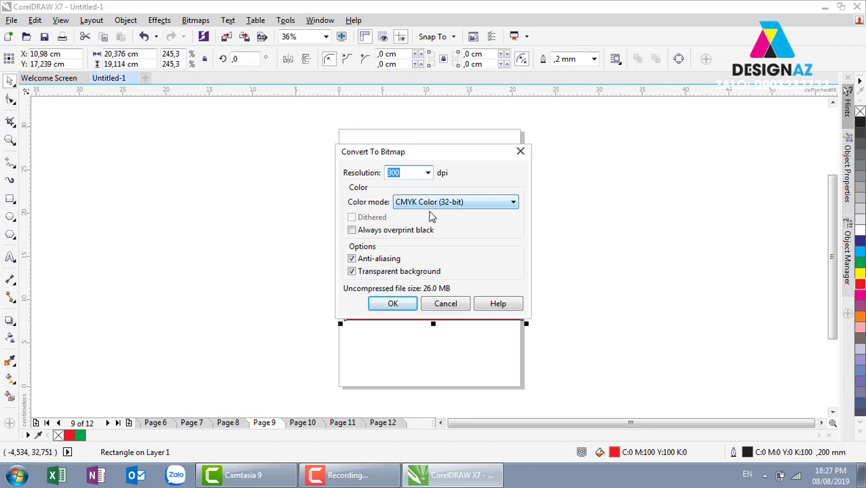
pyautogui.click(407, 303)
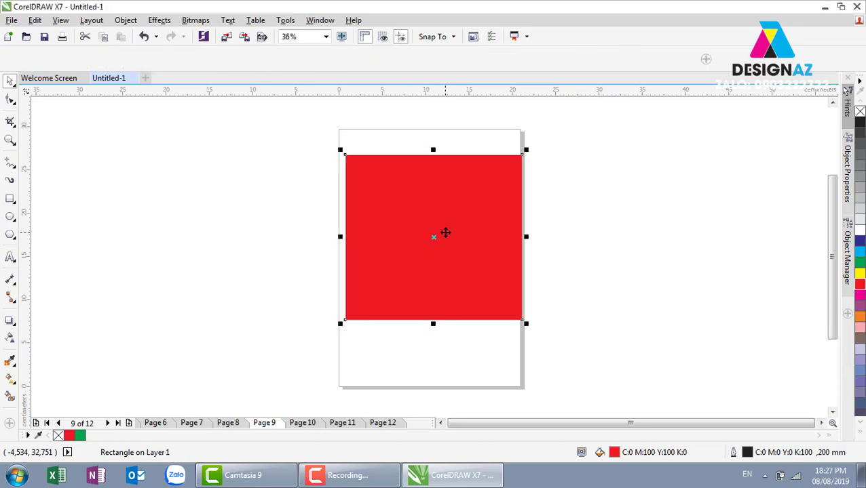
pyautogui.click(579, 223)
pyautogui.click(512, 237)
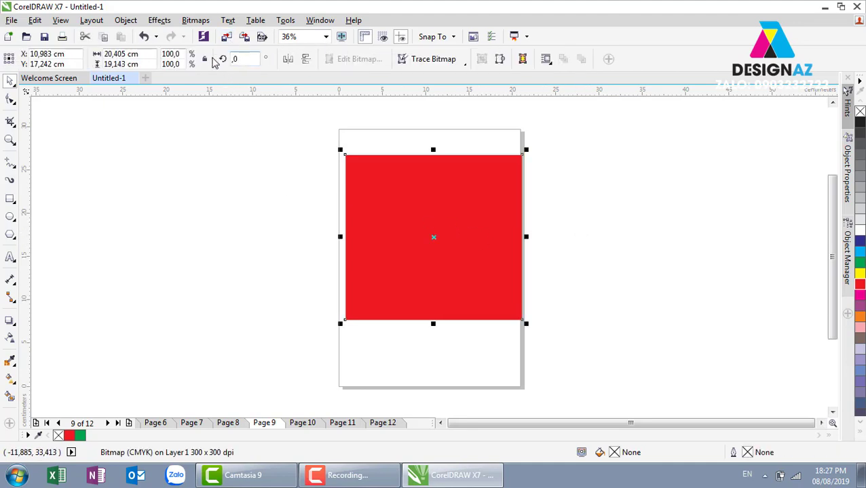
pyautogui.click(197, 21)
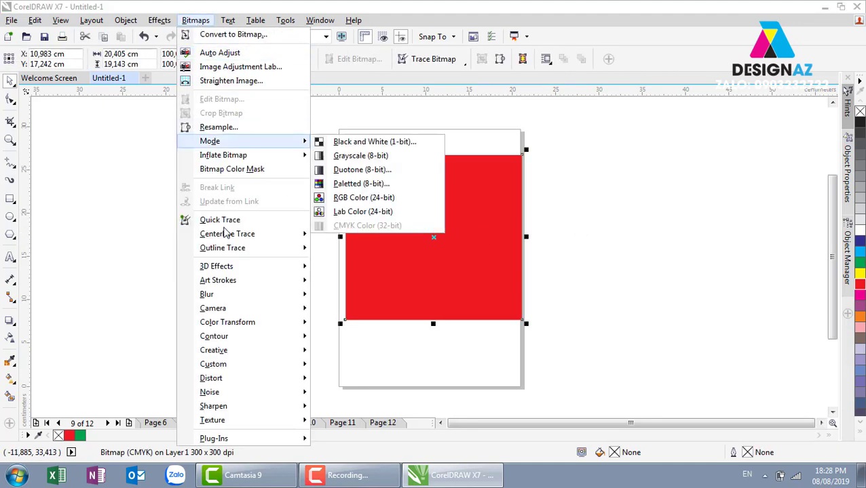
pyautogui.moveTo(217, 266)
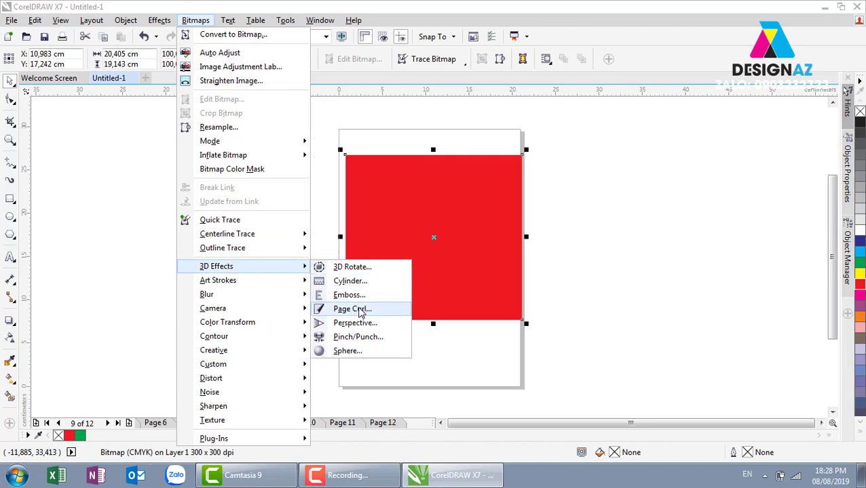
pyautogui.click(360, 310)
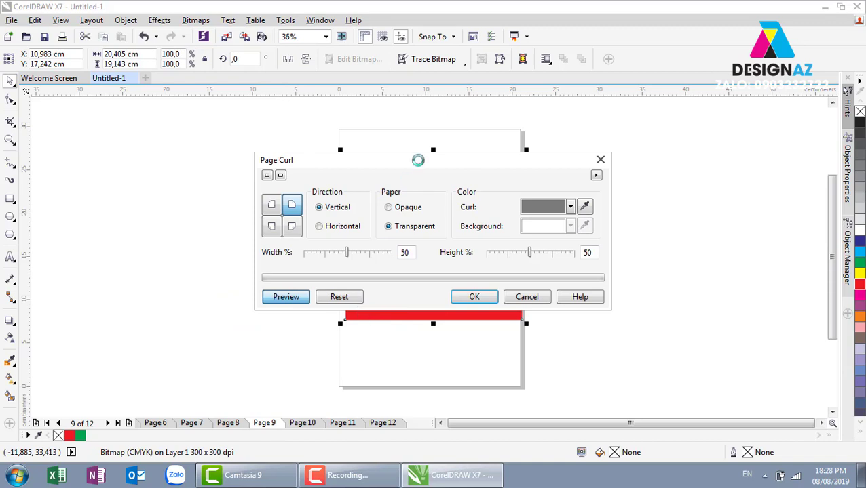
# Step: Apply a Page Curl from the bitmap's bottom-left corner with a blue curl colour
pyautogui.moveTo(415, 164)
pyautogui.mouseDown()
pyautogui.moveTo(748, 156)
pyautogui.moveTo(708, 134)
pyautogui.mouseUp()
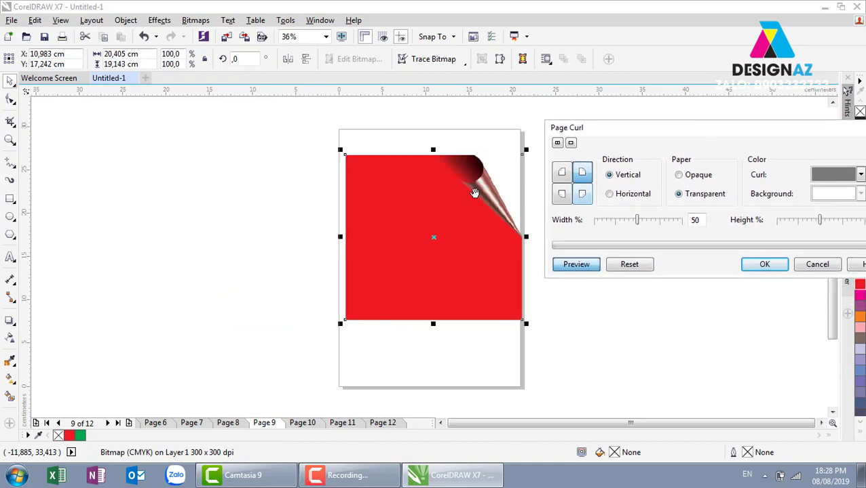
pyautogui.click(561, 194)
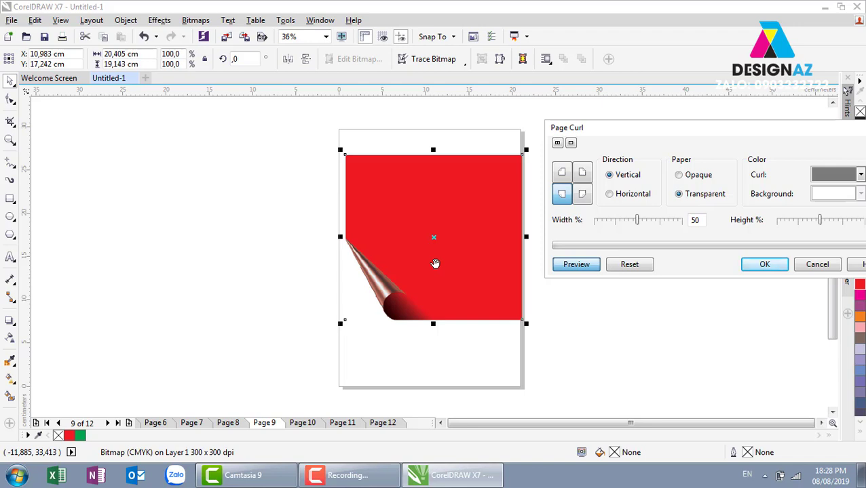
pyautogui.moveTo(706, 132); pyautogui.dragTo(213, 144)
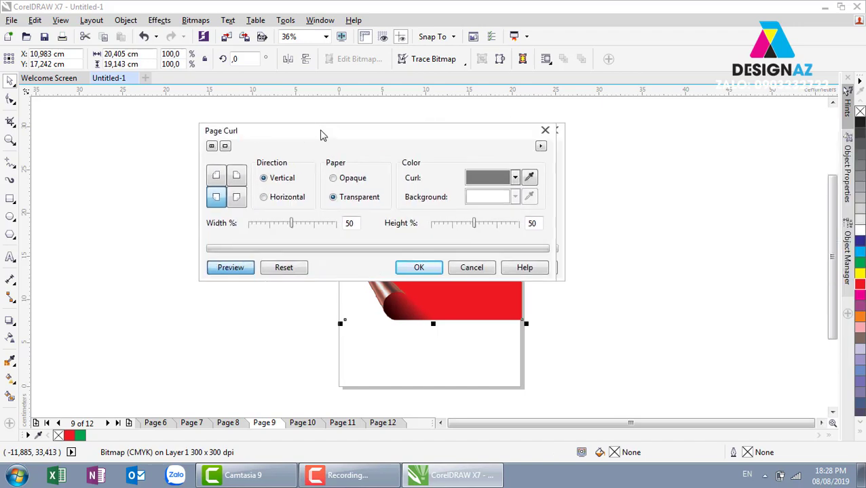
pyautogui.click(343, 190)
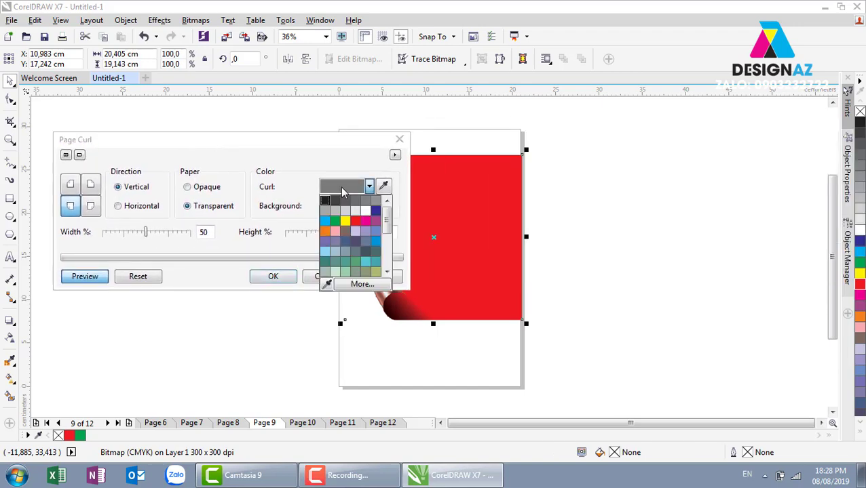
pyautogui.click(353, 223)
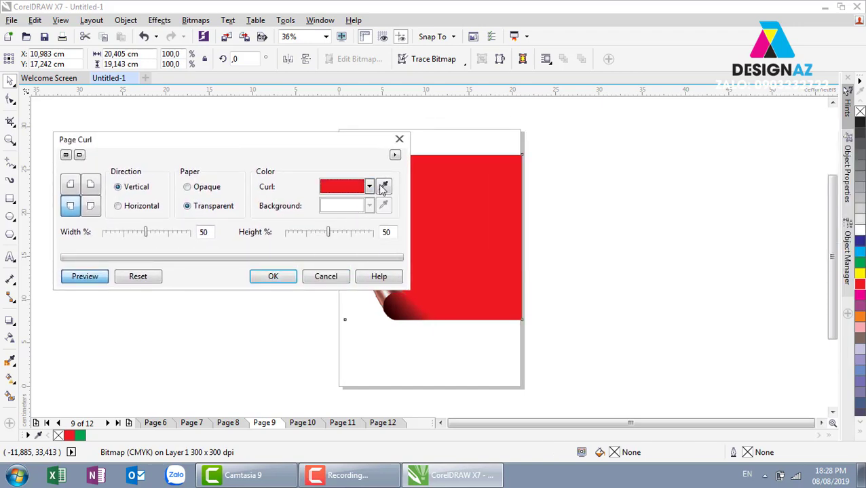
pyautogui.moveTo(344, 138); pyautogui.dragTo(267, 124)
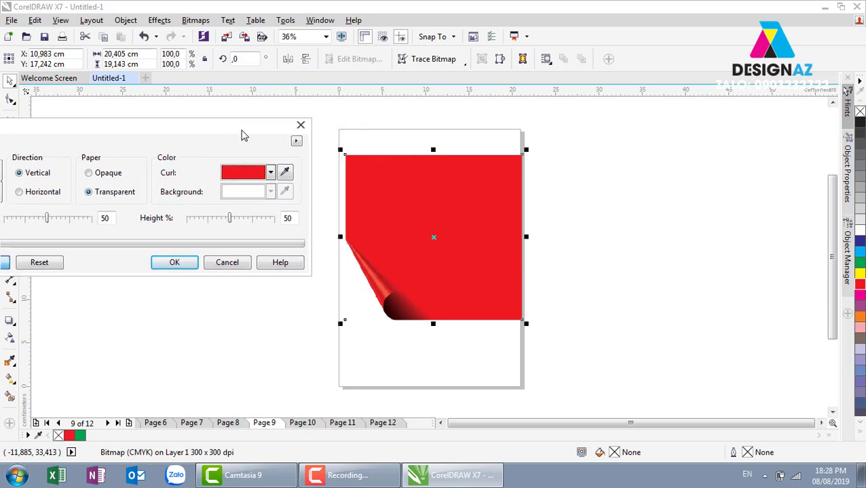
pyautogui.click(291, 173)
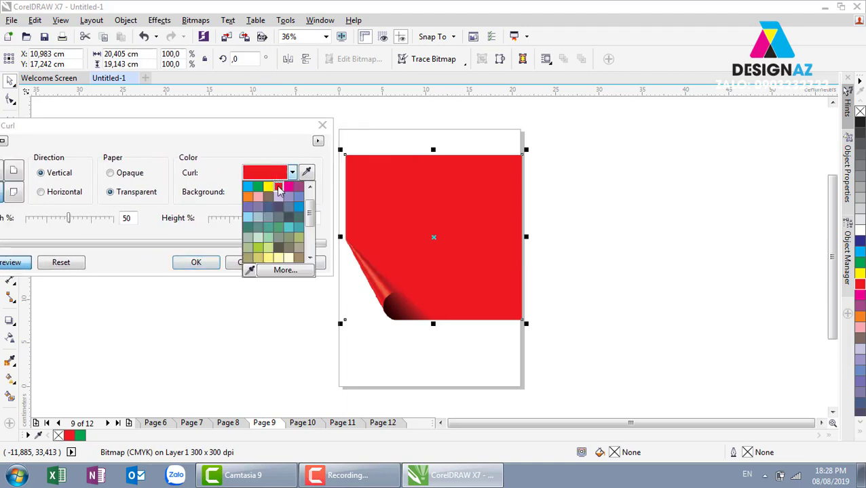
pyautogui.click(301, 211)
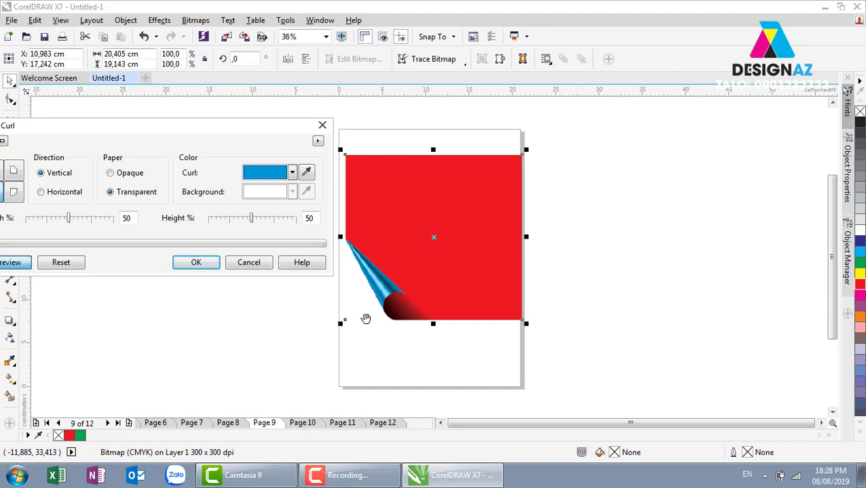
pyautogui.click(204, 264)
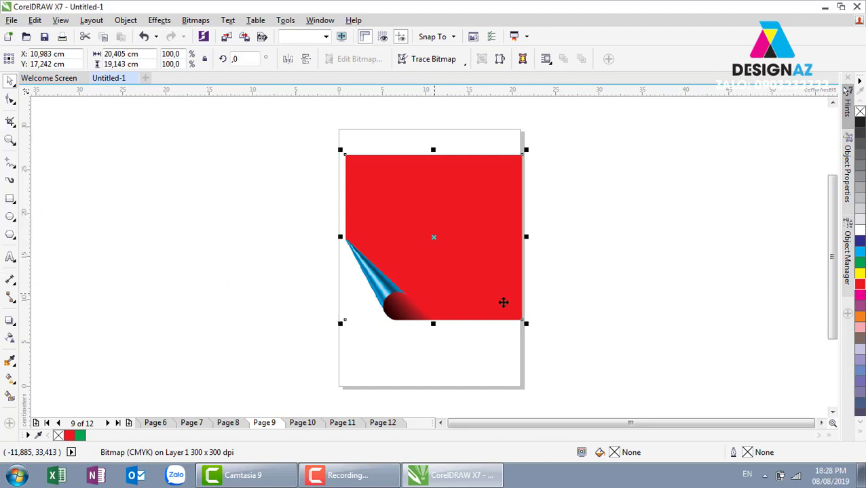
# Step: Zoom in to inspect the blue page curl closely
pyautogui.press('z')
pyautogui.moveTo(338, 238); pyautogui.dragTo(466, 325)
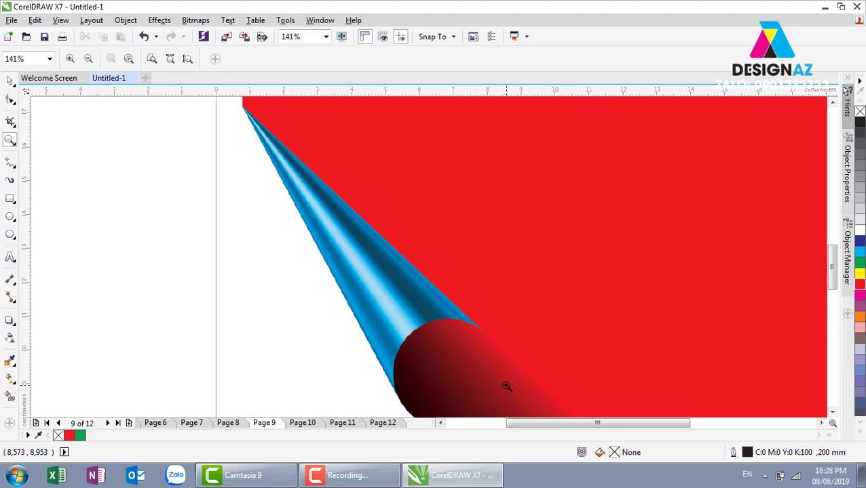
pyautogui.scroll(-2, 506, 386)
pyautogui.scroll(-4, 506, 386)
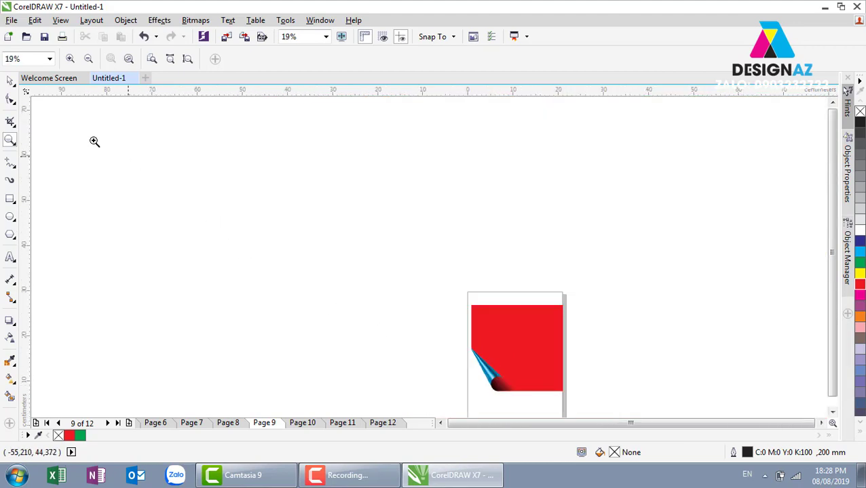
# Step: Delete the curled red bitmap and zoom to frame the whole page
pyautogui.click(10, 81)
pyautogui.click(519, 383)
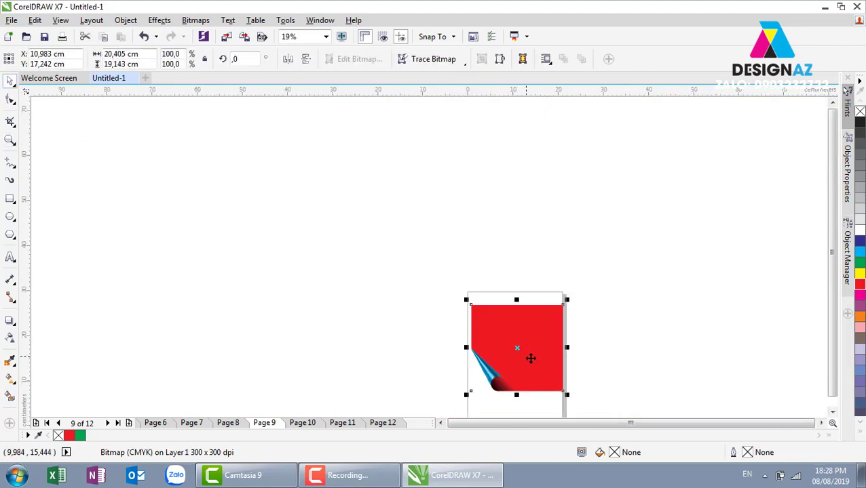
pyautogui.moveTo(529, 357); pyautogui.dragTo(419, 282)
pyautogui.press('Delete')
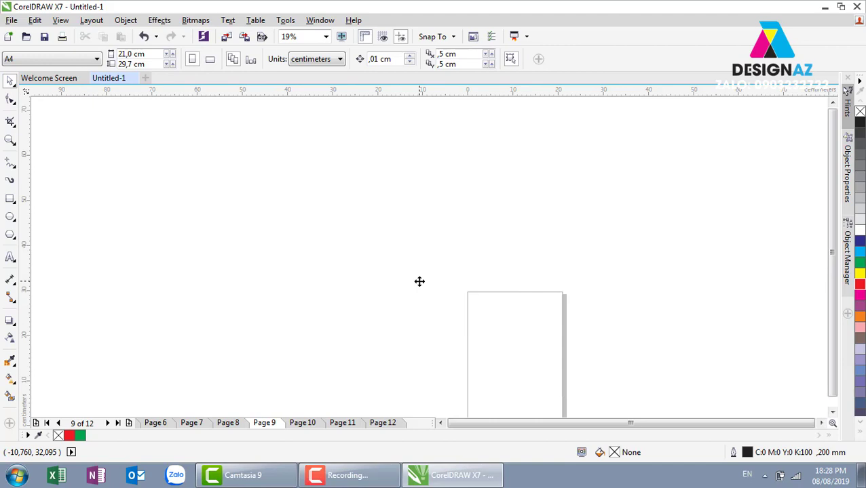
pyautogui.press('z')
pyautogui.moveTo(470, 272); pyautogui.dragTo(564, 406)
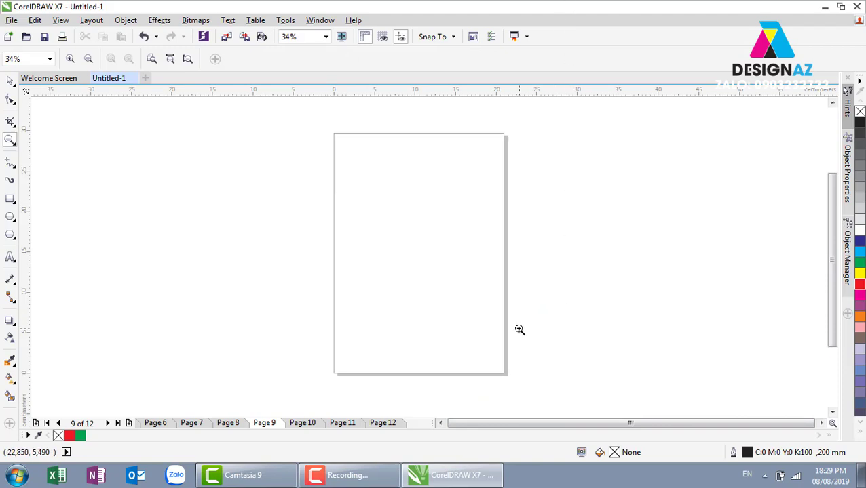
# Step: Draw a circle left of the page and import the burger photo beside it
pyautogui.click(10, 217)
pyautogui.moveTo(229, 205); pyautogui.dragTo(321, 303)
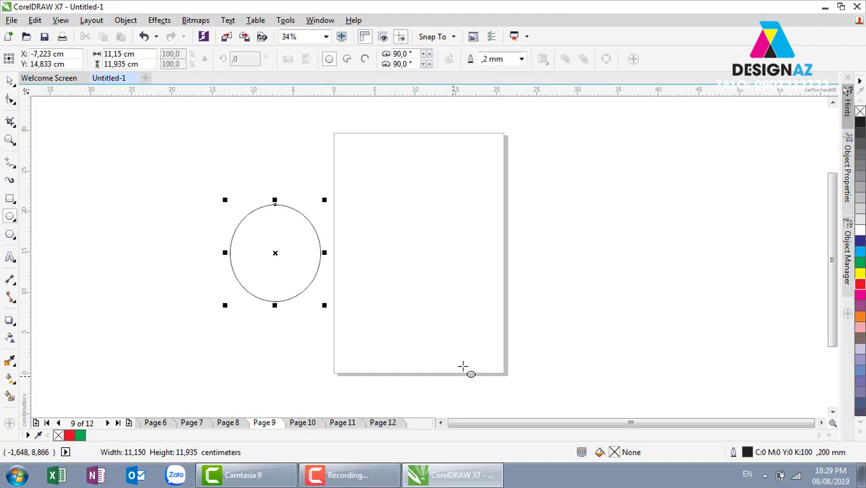
pyautogui.click(11, 21)
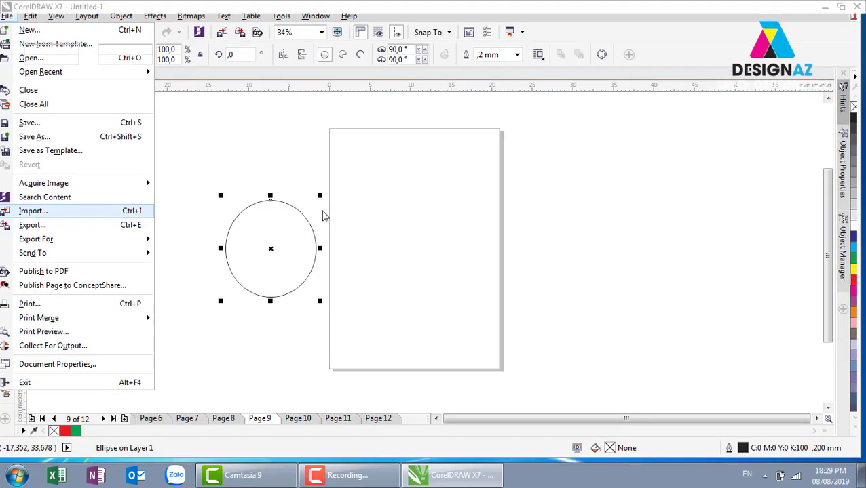
pyautogui.press('Return')
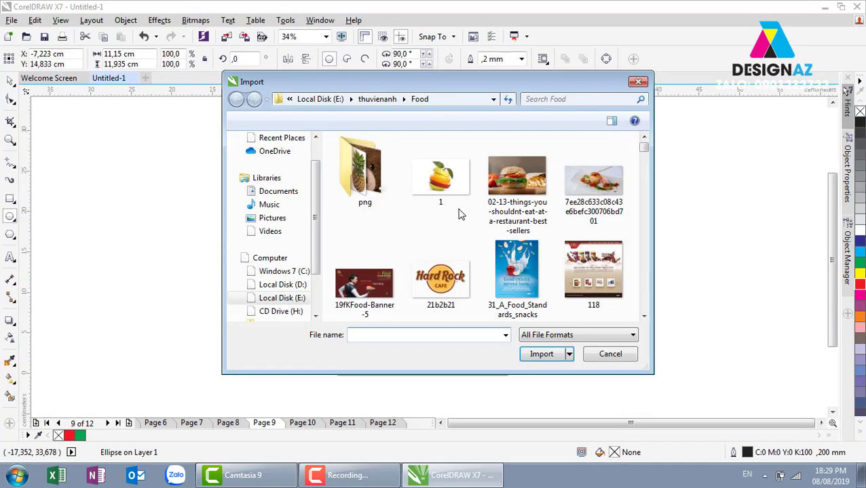
pyautogui.click(517, 183)
pyautogui.click(542, 371)
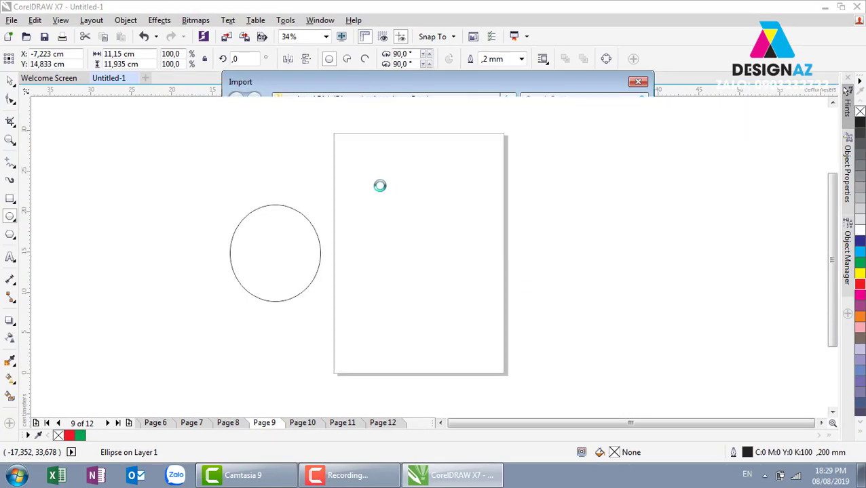
pyautogui.moveTo(380, 185); pyautogui.dragTo(487, 285)
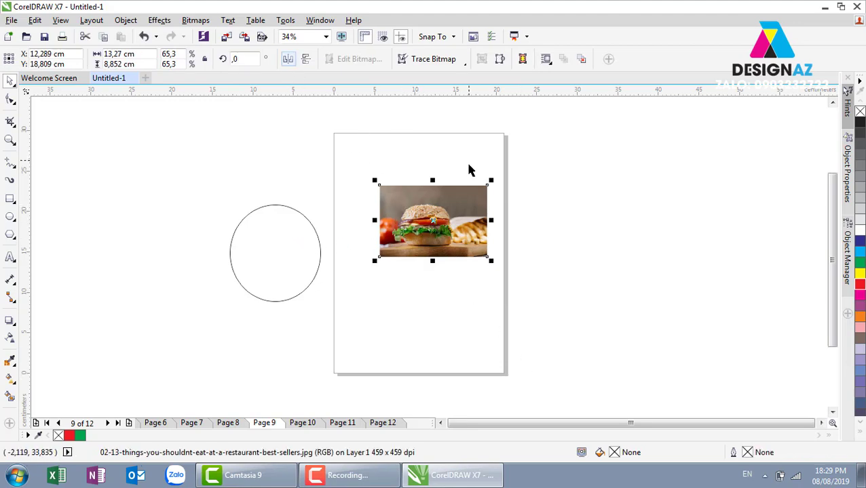
# Step: PowerClip the burger photo inside the circle
pyautogui.rightClick(462, 211)
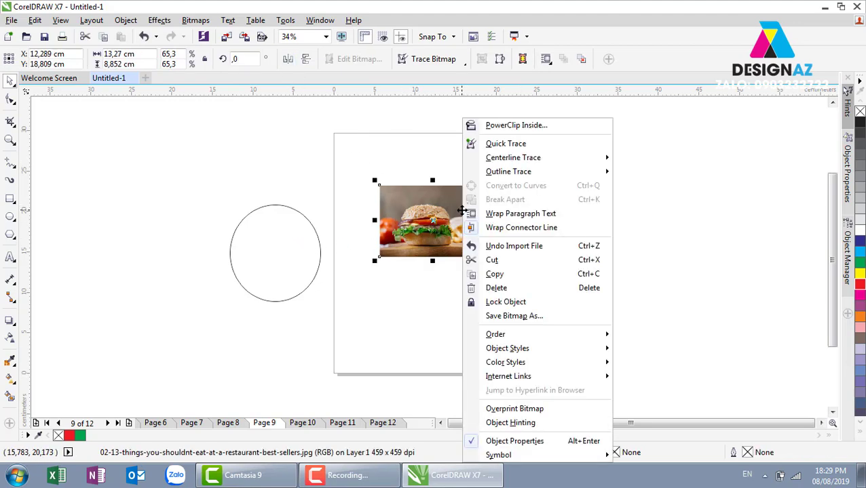
pyautogui.click(515, 125)
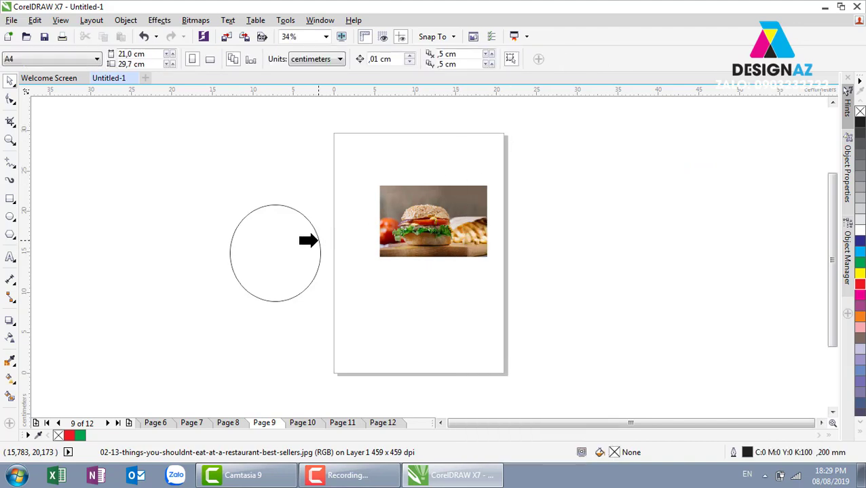
pyautogui.click(318, 241)
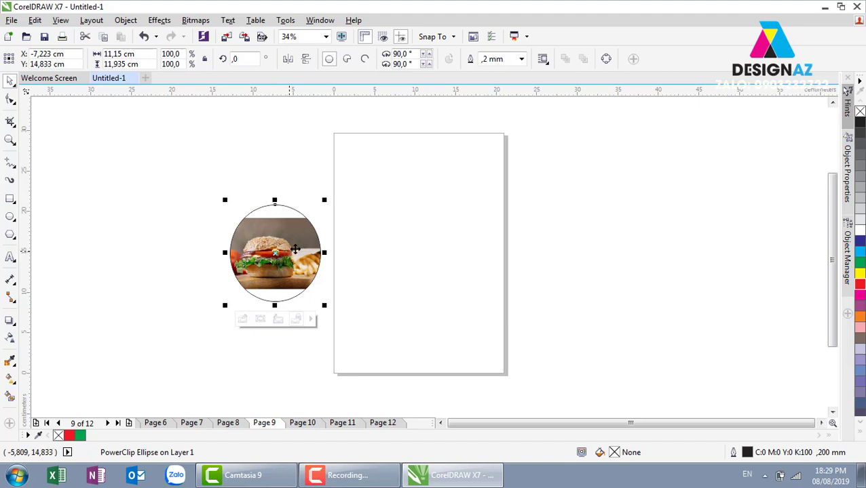
# Step: Scale the burger photo up to about 96% inside the PowerClip circle
pyautogui.doubleClick(300, 239)
pyautogui.click(301, 249)
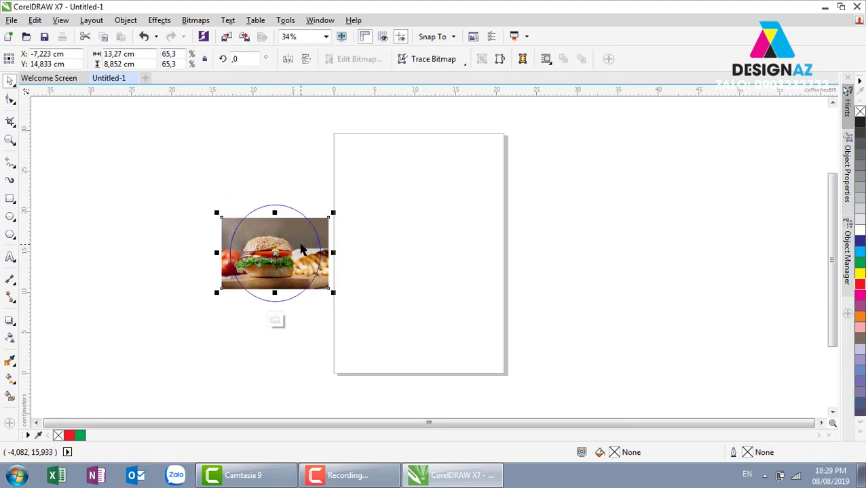
pyautogui.moveTo(330, 215); pyautogui.dragTo(359, 196)
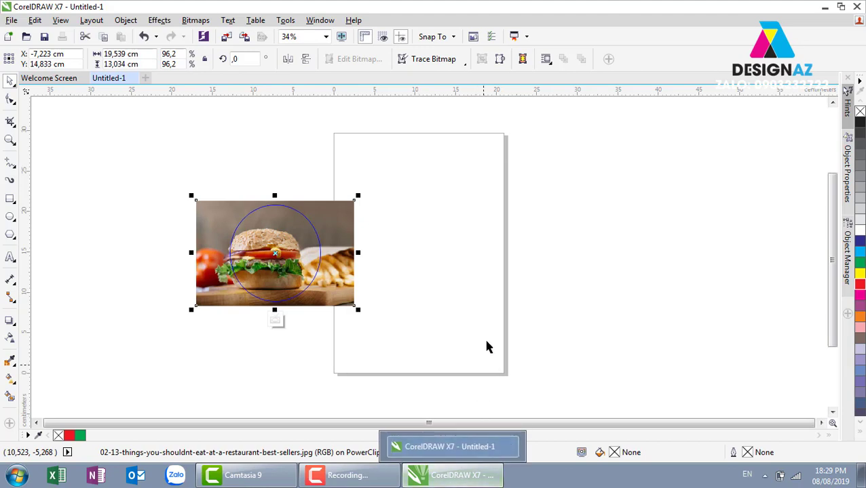
pyautogui.click(441, 232)
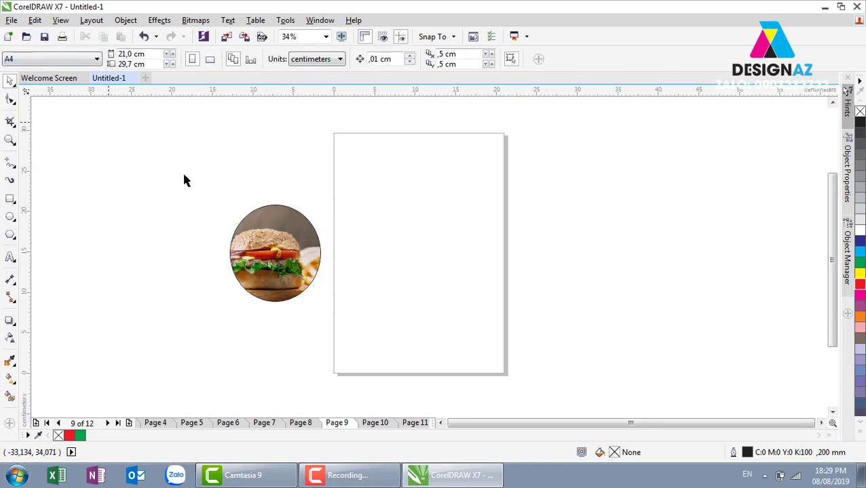
# Step: Import the 31_A_Food_Standards_snacks poster onto the page
pyautogui.hotkey('ctrl', 'i')
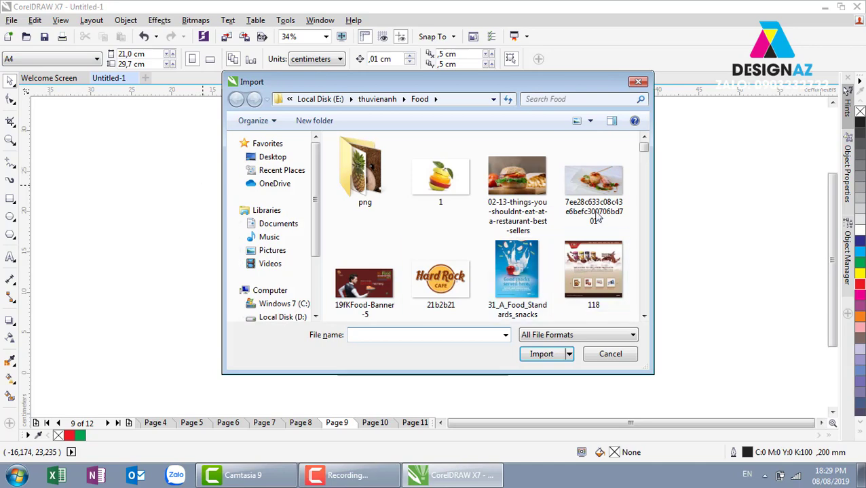
pyautogui.click(597, 216)
pyautogui.click(515, 278)
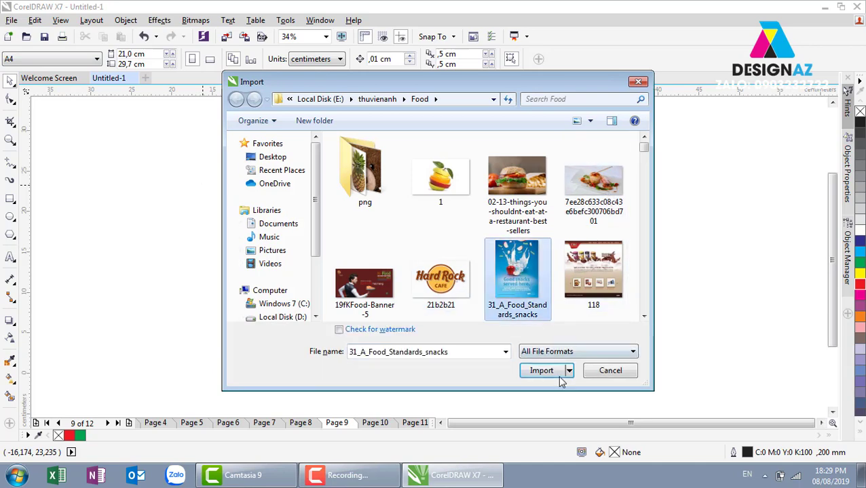
pyautogui.click(536, 372)
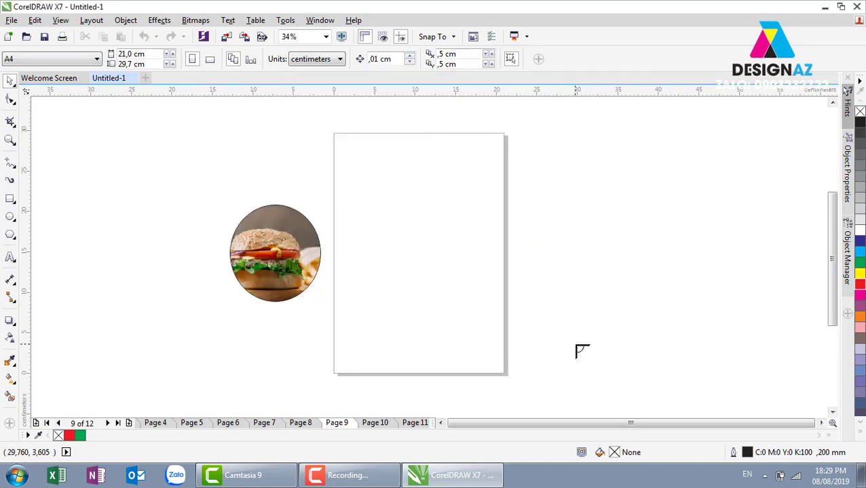
pyautogui.press('Return')
pyautogui.click(604, 295)
# Step: Draw a circle over the milk carton and intersect it with the poster
pyautogui.press('F7')
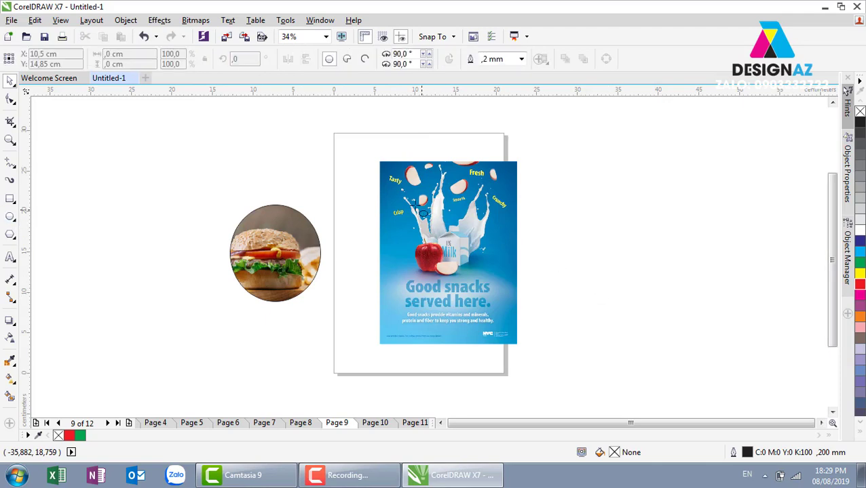
pyautogui.moveTo(395, 183); pyautogui.dragTo(505, 295)
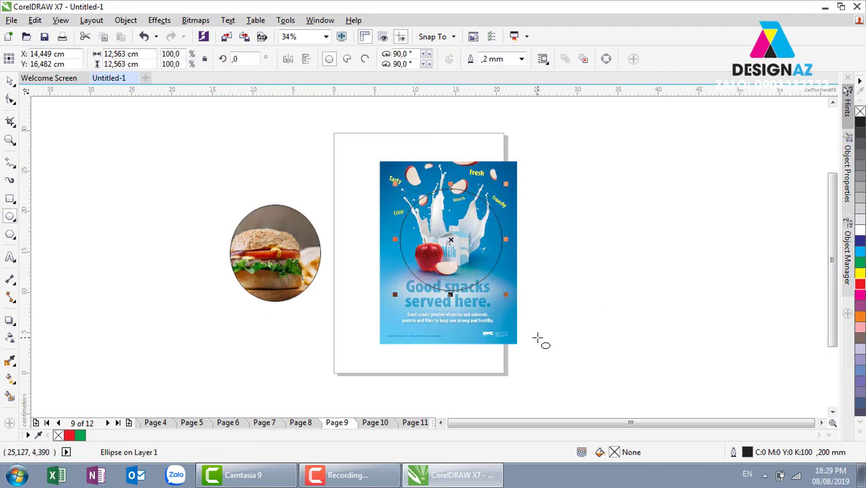
pyautogui.click(10, 81)
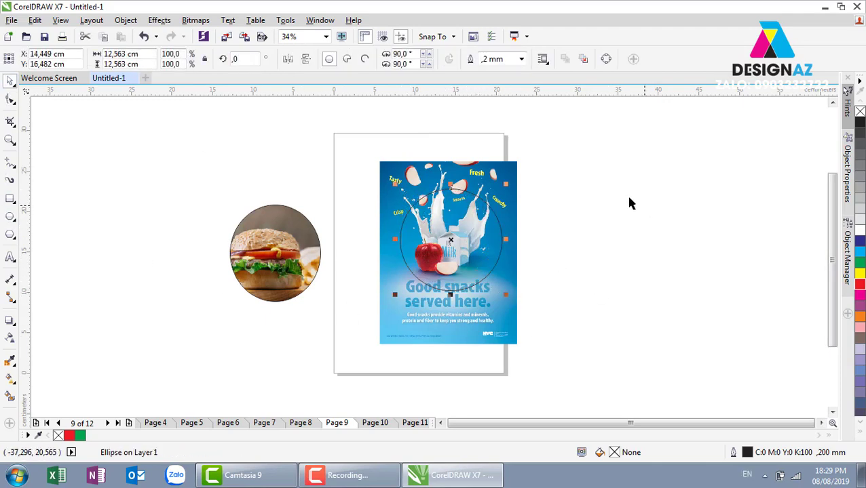
pyautogui.moveTo(373, 138); pyautogui.dragTo(517, 347)
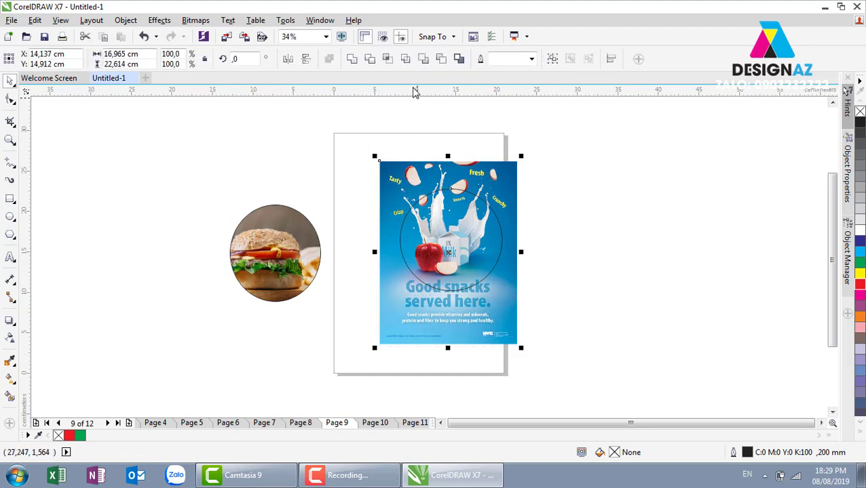
pyautogui.click(389, 62)
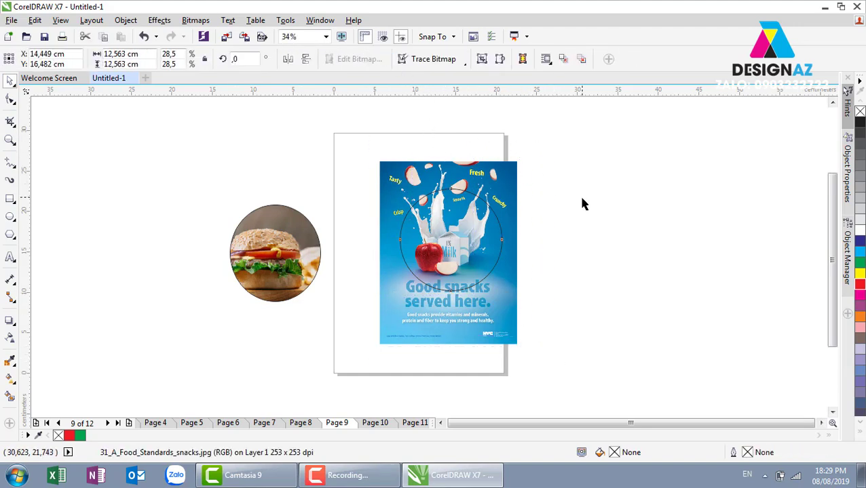
# Step: Delete the original poster and centre the round milk image on page 9
pyautogui.moveTo(447, 253)
pyautogui.mouseDown()
pyautogui.moveTo(619, 228)
pyautogui.moveTo(589, 324)
pyautogui.moveTo(624, 334)
pyautogui.mouseUp()
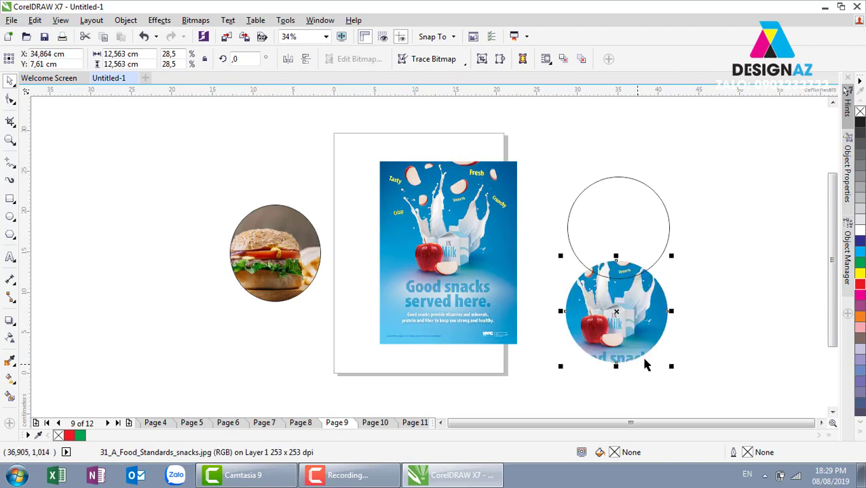
pyautogui.moveTo(470, 278); pyautogui.dragTo(400, 283)
pyautogui.press('Delete')
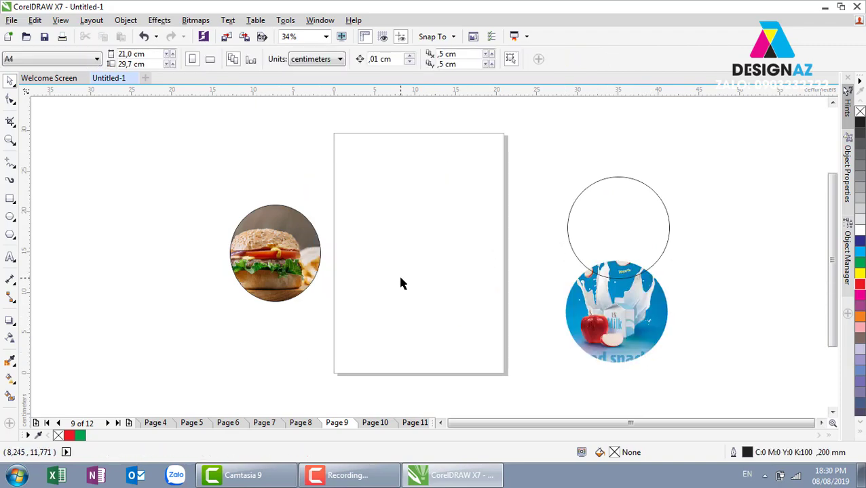
pyautogui.moveTo(608, 326); pyautogui.dragTo(417, 235)
pyautogui.click(417, 235)
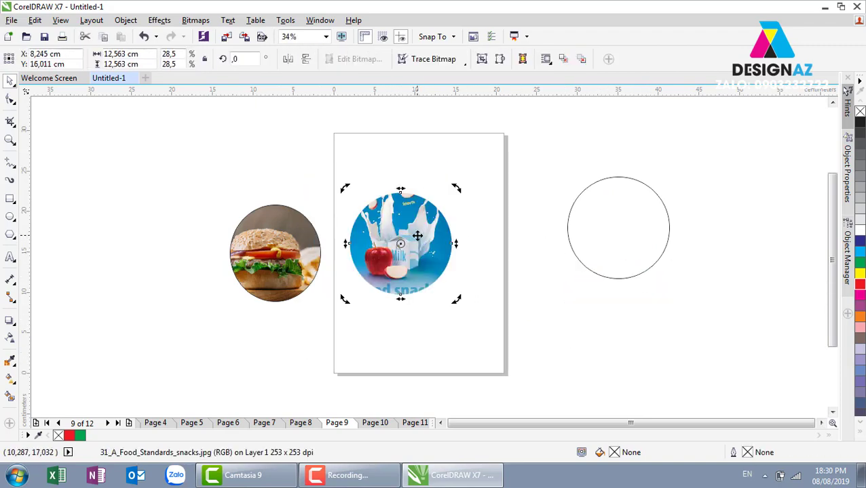
pyautogui.click(487, 270)
pyautogui.click(421, 255)
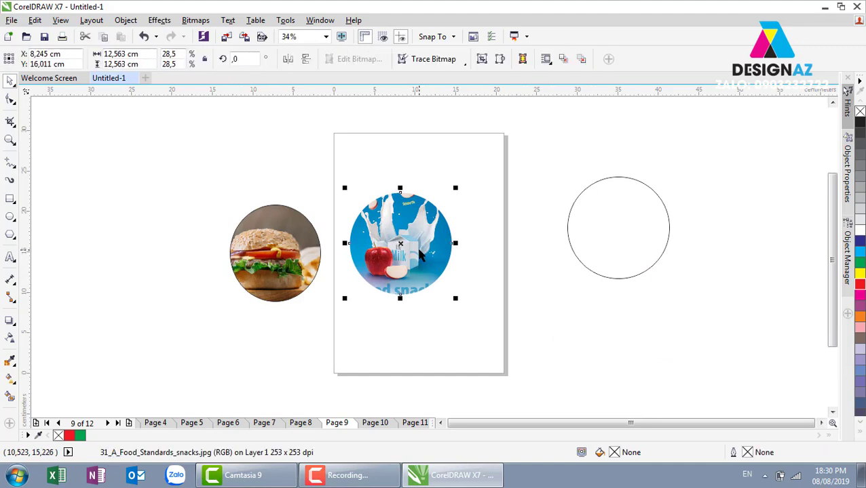
# Step: Open the burger PowerClip's contents for editing, then finish editing
pyautogui.click(304, 285)
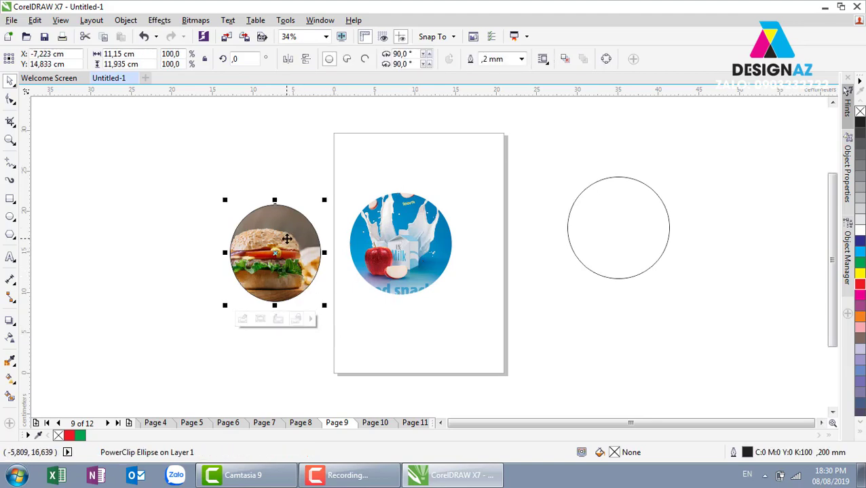
pyautogui.doubleClick(287, 239)
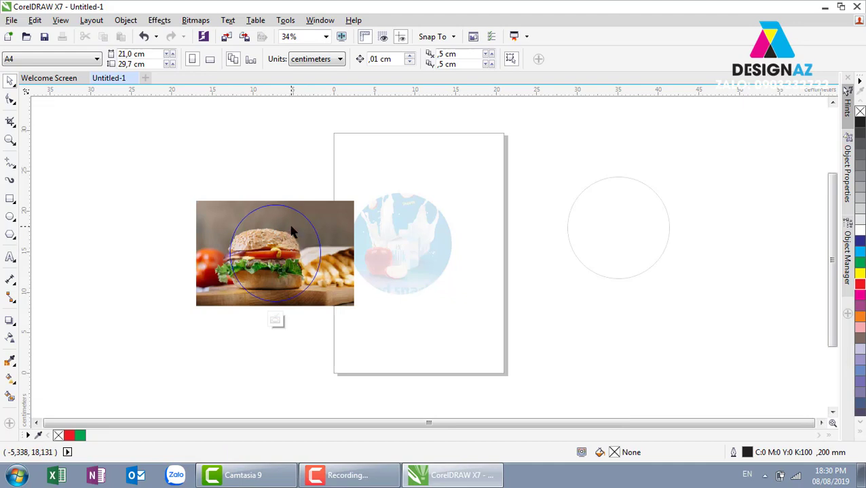
pyautogui.click(420, 160)
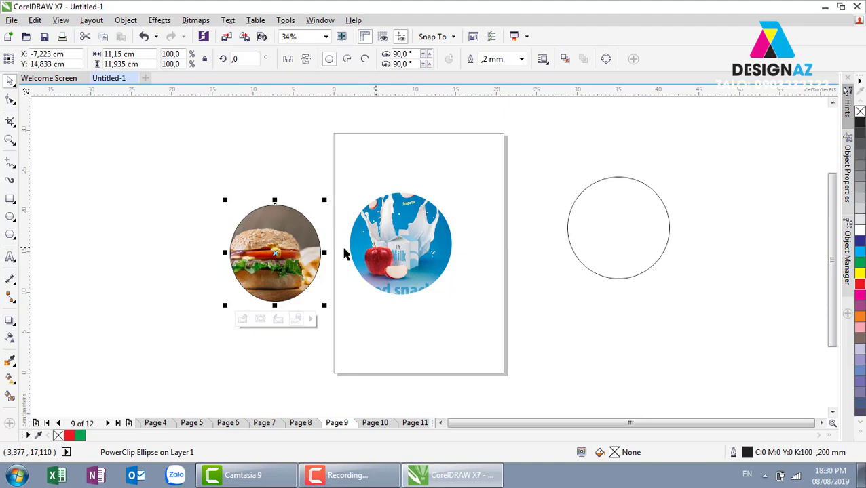
# Step: Delete all three circles and draw a 24.1 × 14.1 cm rectangle left of the page
pyautogui.moveTo(204, 119); pyautogui.dragTo(750, 338)
pyautogui.press('Delete')
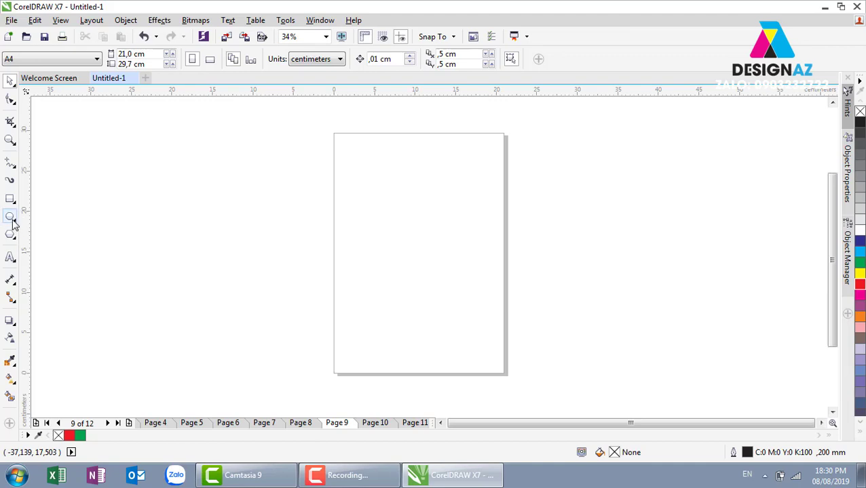
pyautogui.click(10, 198)
pyautogui.moveTo(143, 172)
pyautogui.mouseDown()
pyautogui.moveTo(299, 276)
pyautogui.moveTo(339, 285)
pyautogui.mouseUp()
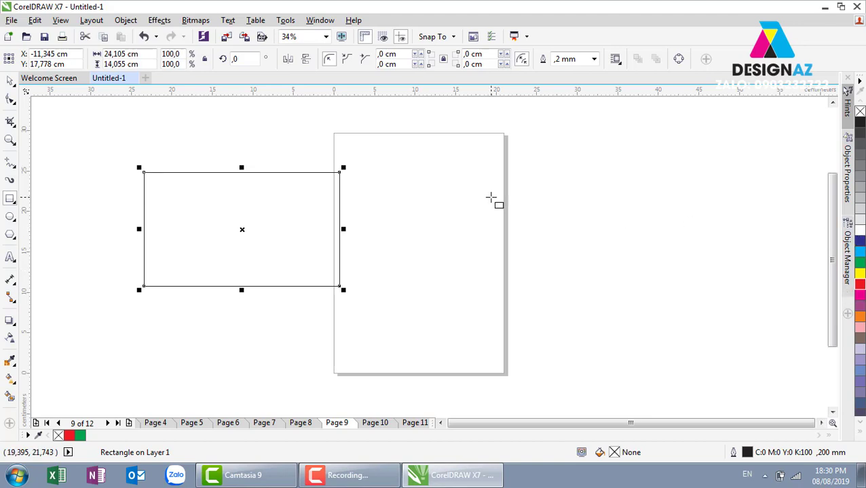
# Step: Discard the gradient fill and fill the rectangle cyan instead
pyautogui.press('F11')
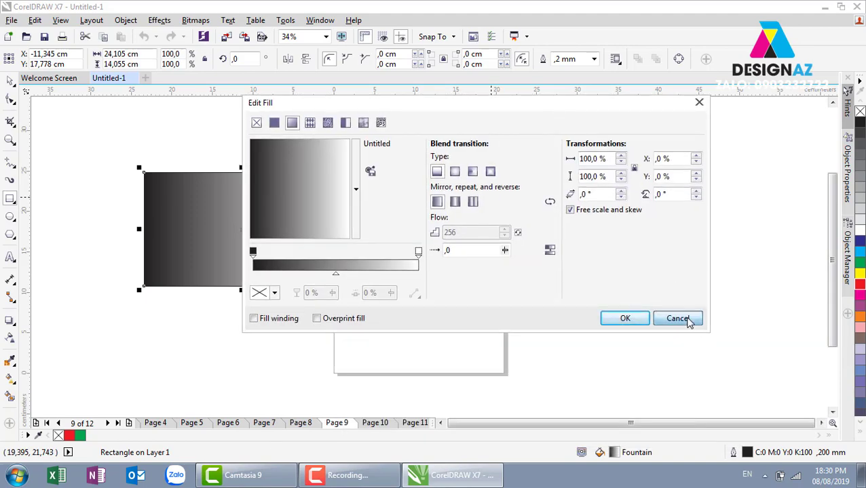
pyautogui.click(688, 323)
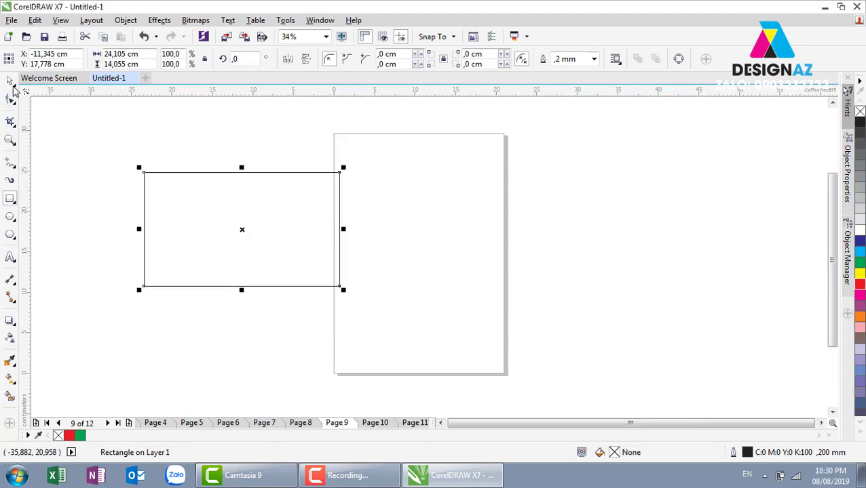
pyautogui.click(10, 82)
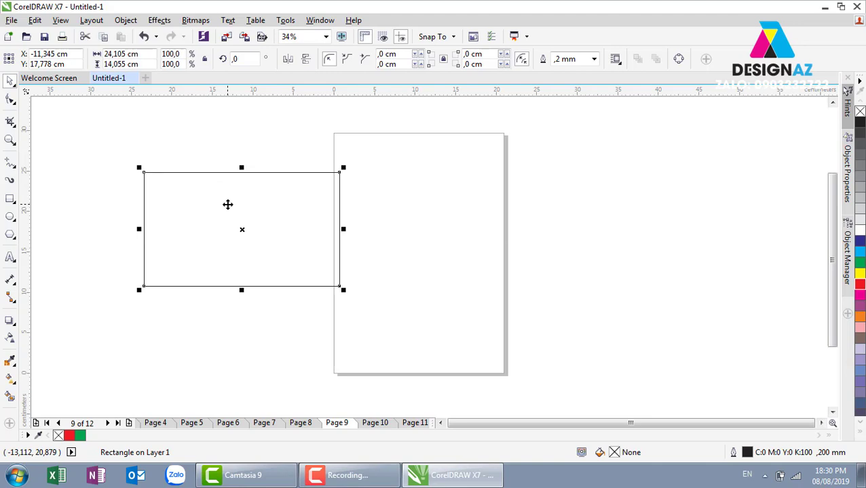
pyautogui.click(860, 251)
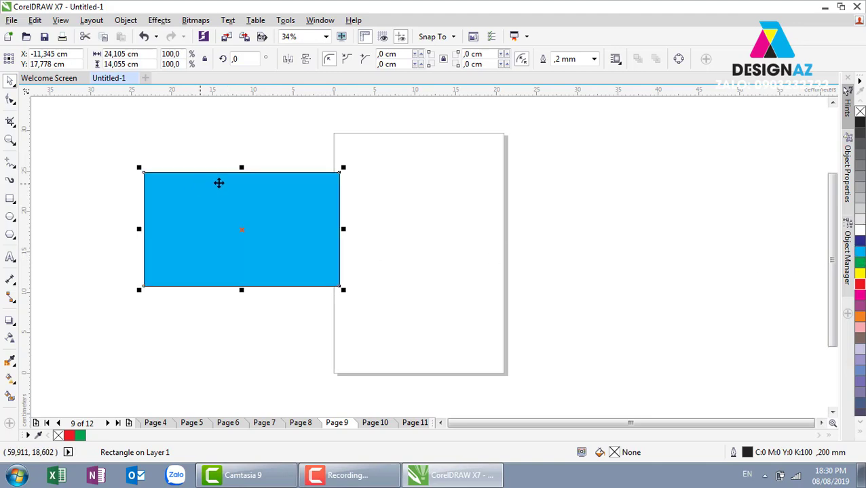
# Step: Centre and widen the cyan rectangle, then cover its left part with a 14.2 × 14.1 cm dark blue copy
pyautogui.moveTo(291, 196); pyautogui.dragTo(512, 224)
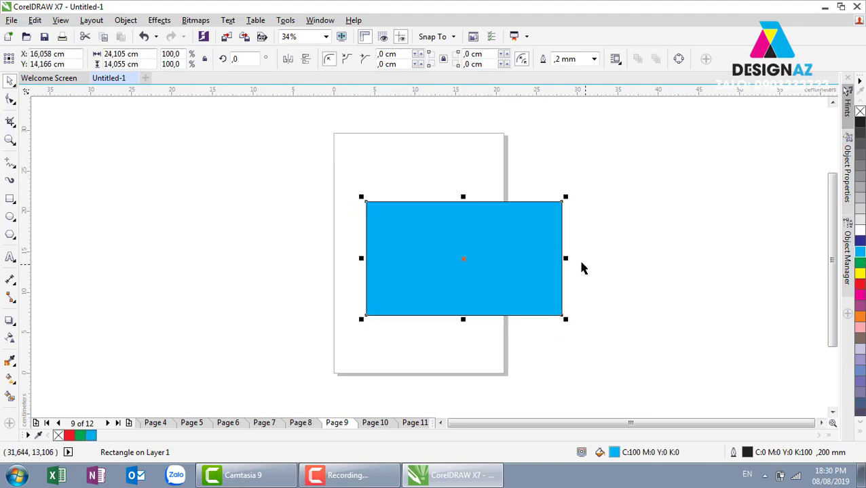
pyautogui.moveTo(566, 258); pyautogui.dragTo(627, 258)
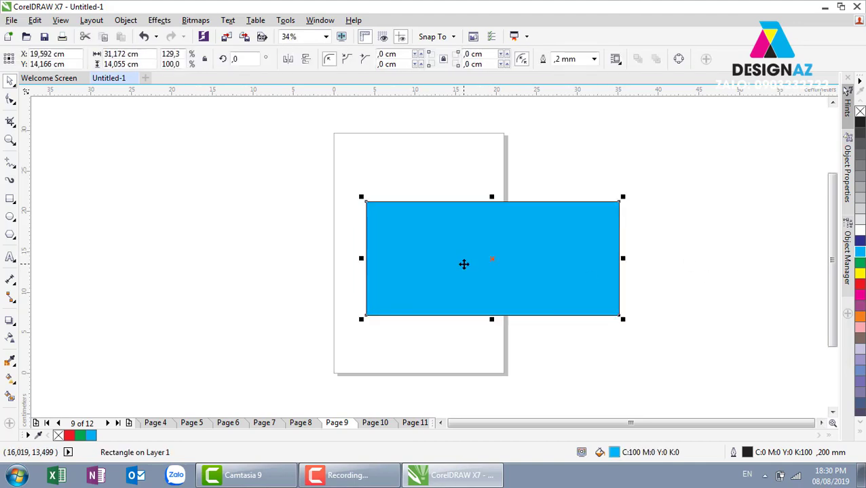
pyautogui.moveTo(622, 258); pyautogui.dragTo(488, 257)
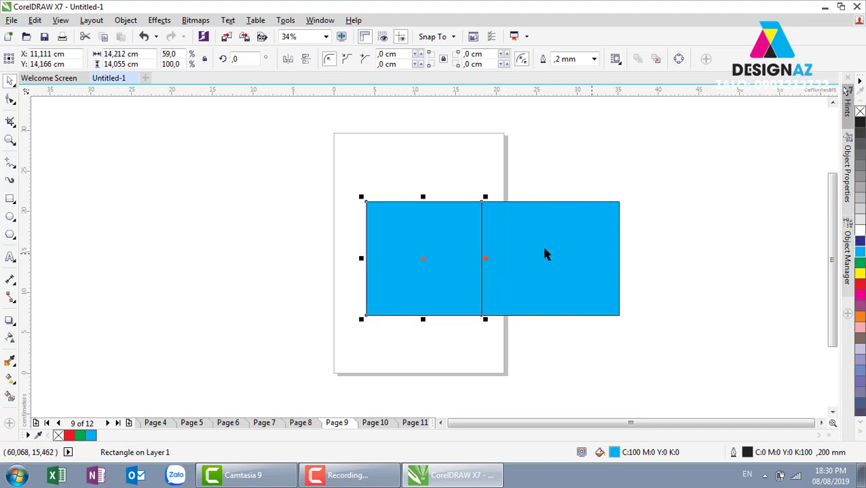
pyautogui.click(859, 240)
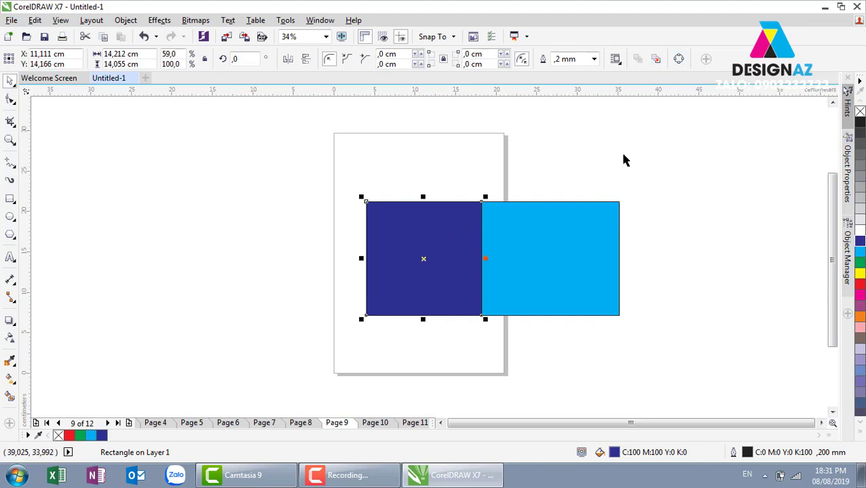
# Step: Convert the dark blue rectangle to curves and bend its right edge into an S-curve
pyautogui.hotkey('ctrl', 'q')
pyautogui.press('F10')
pyautogui.moveTo(458, 178); pyautogui.dragTo(506, 321)
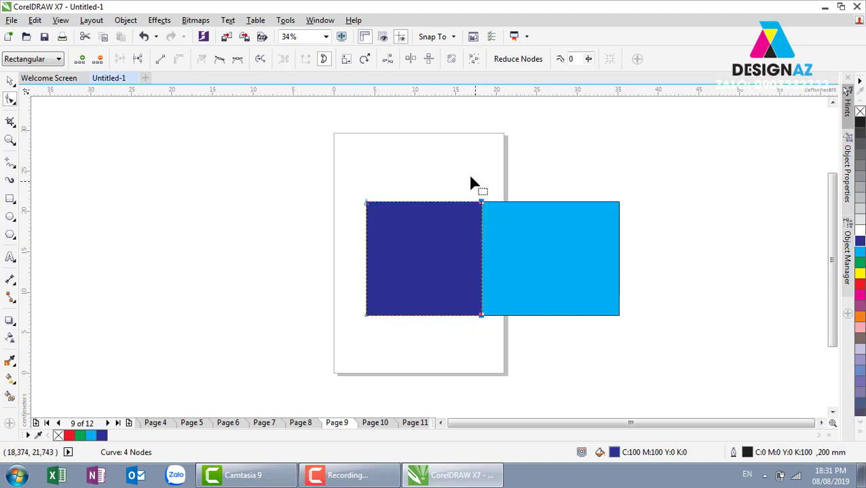
pyautogui.moveTo(481, 244); pyautogui.dragTo(444, 251)
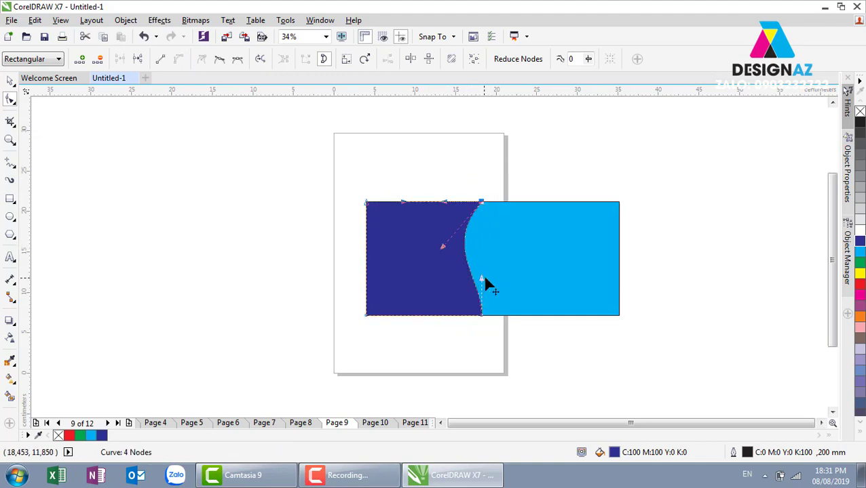
pyautogui.moveTo(480, 280); pyautogui.dragTo(538, 242)
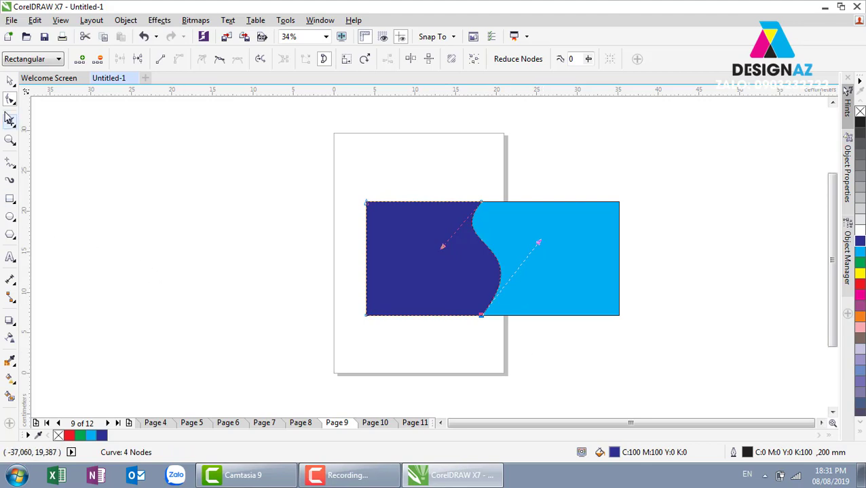
# Step: Return to the Pick tool and reselect the curved dark blue shape
pyautogui.click(10, 81)
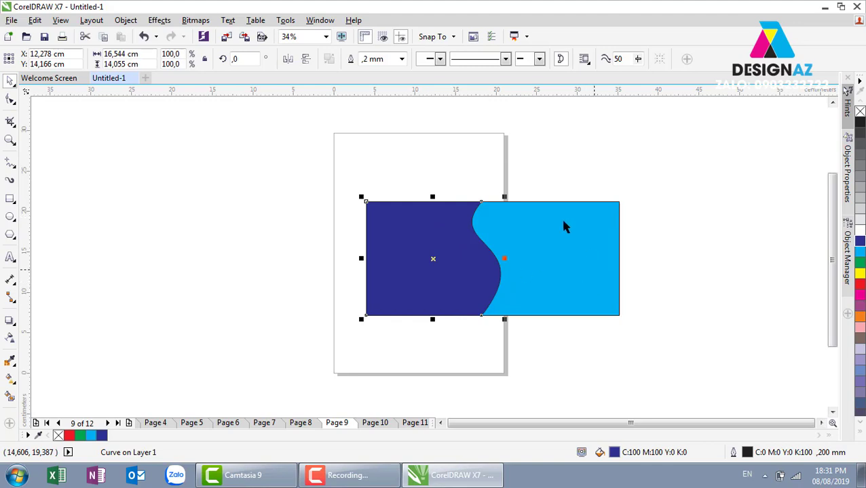
pyautogui.click(465, 192)
pyautogui.click(451, 243)
# Step: Delete the dark blue shape, then move the cyan rectangle left and shrink it
pyautogui.press('Delete')
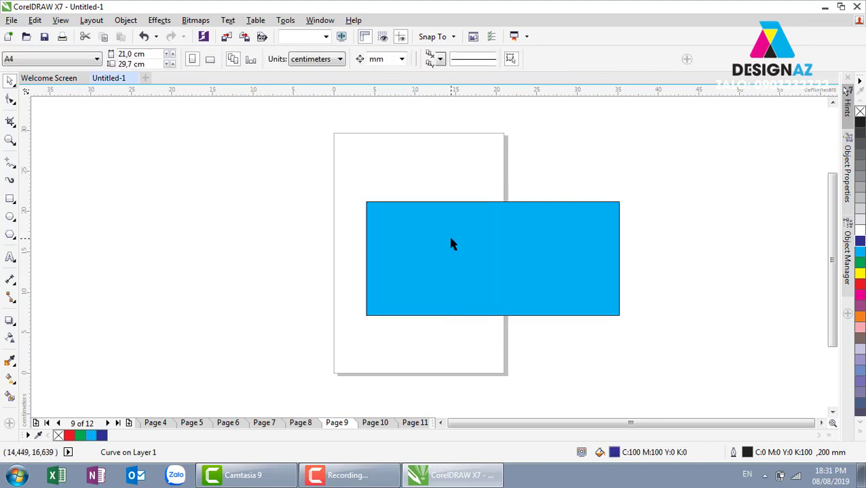
pyautogui.moveTo(466, 264)
pyautogui.mouseDown()
pyautogui.moveTo(394, 260)
pyautogui.moveTo(417, 268)
pyautogui.mouseUp()
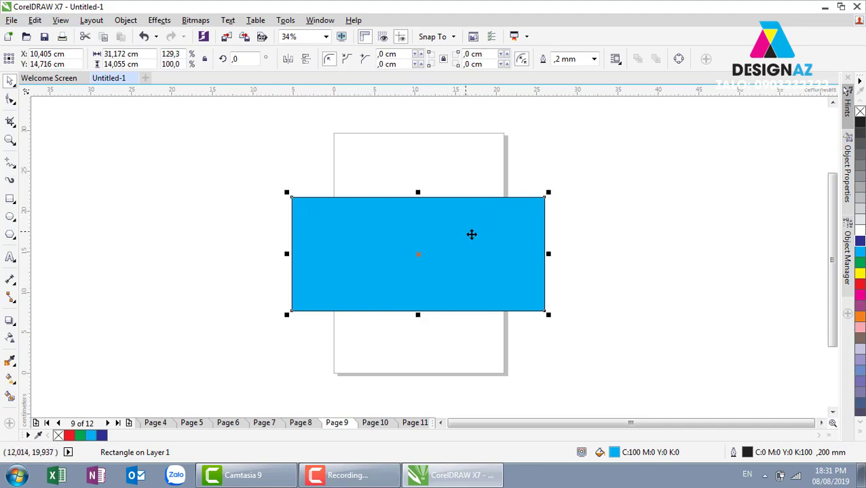
pyautogui.moveTo(471, 234); pyautogui.dragTo(229, 230)
pyautogui.moveTo(306, 190); pyautogui.dragTo(239, 222)
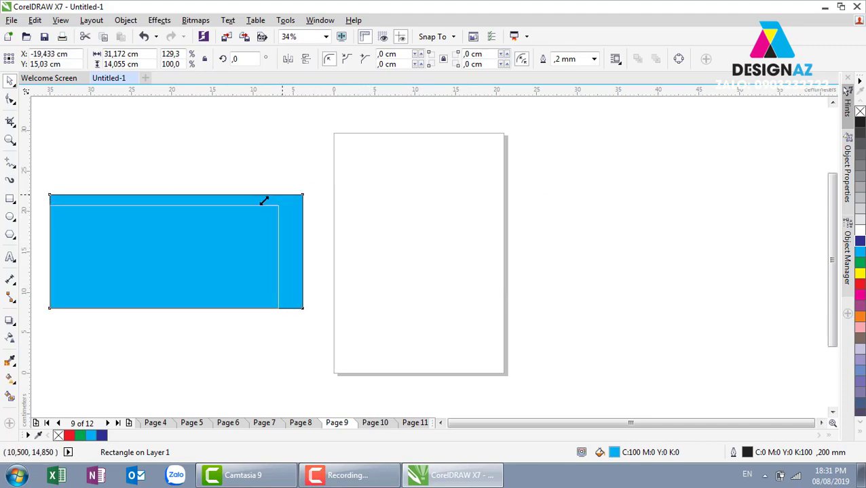
pyautogui.moveTo(181, 251); pyautogui.dragTo(179, 246)
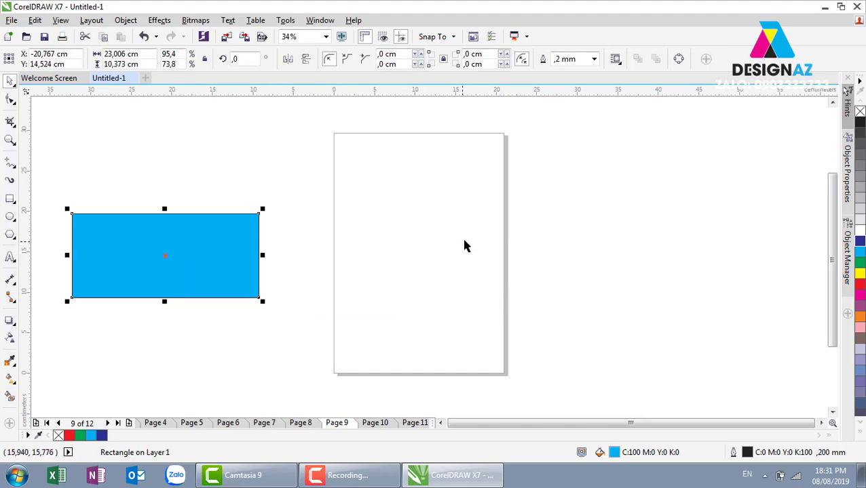
# Step: Centre the cyan rectangle on the page and shrink it further within the page edges
pyautogui.press('p')
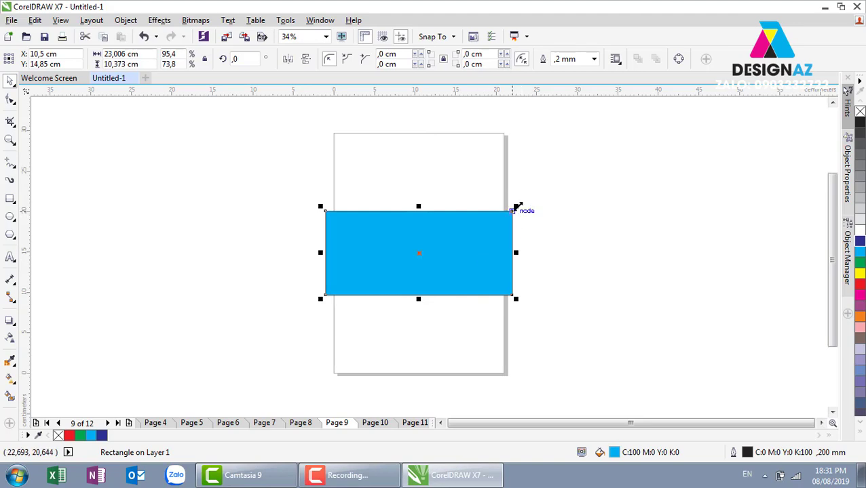
pyautogui.moveTo(516, 206); pyautogui.dragTo(488, 218)
pyautogui.click(571, 252)
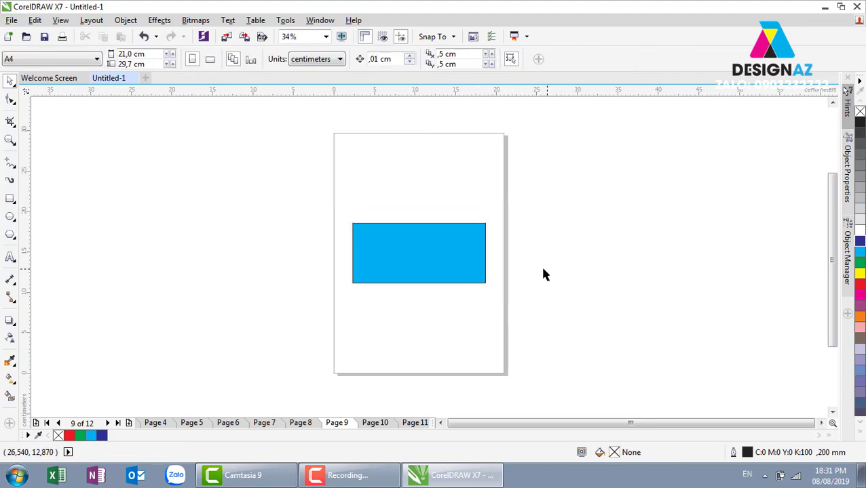
pyautogui.click(12, 20)
pyautogui.moveTo(48, 187)
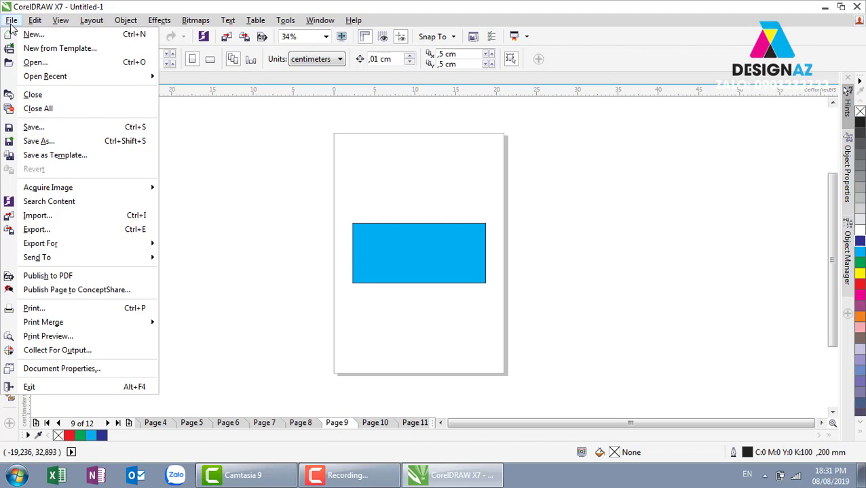
# Step: Export the drawing to the Desktop as JPEG 'dffdsfds' with CMYK, 80% quality settings
pyautogui.click(85, 232)
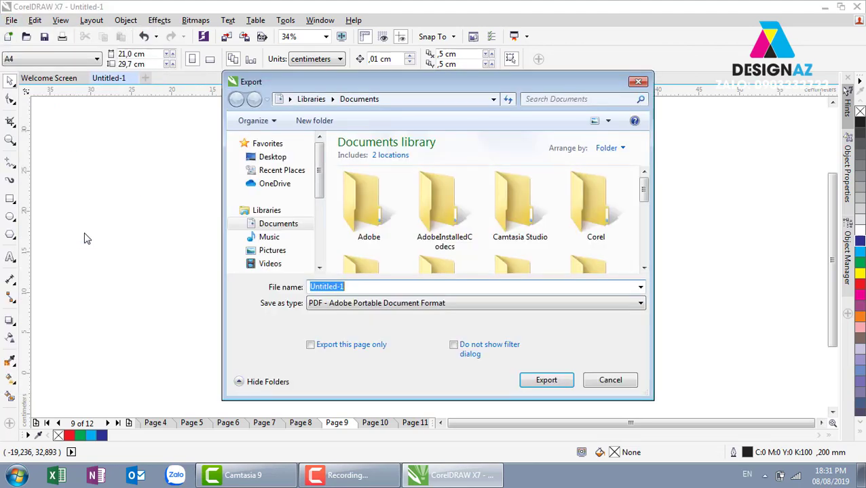
pyautogui.click(413, 307)
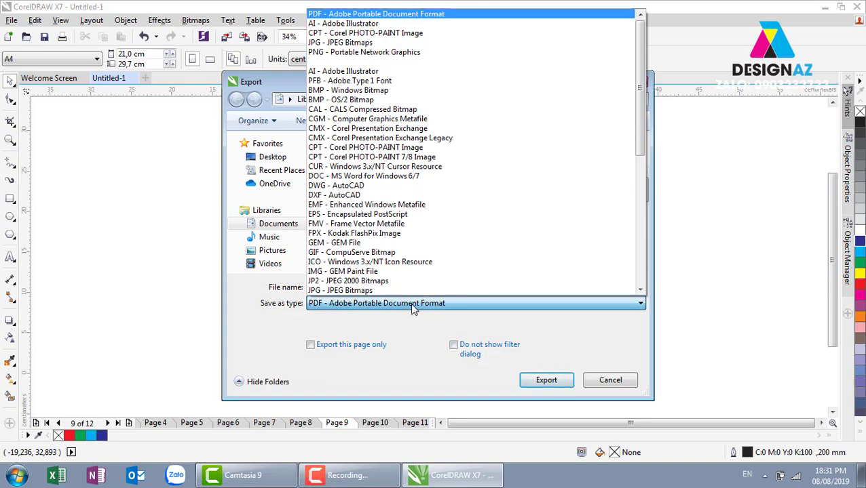
pyautogui.scroll(-1, 415, 307)
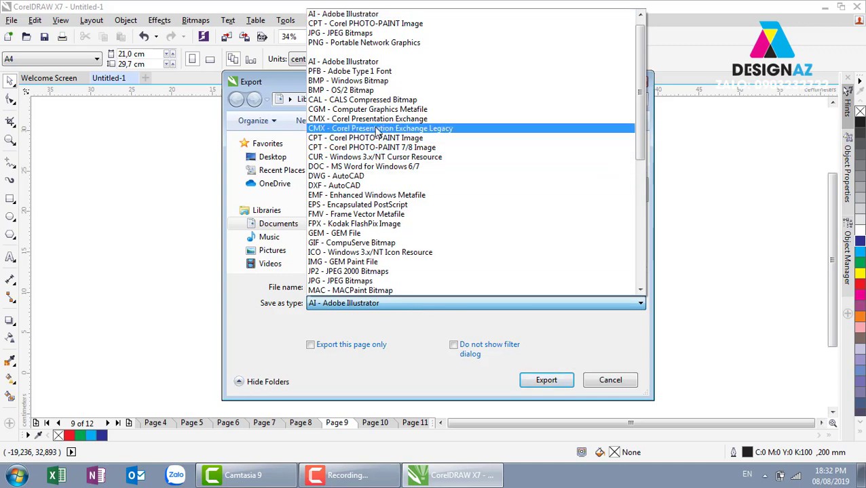
pyautogui.scroll(-2, 377, 131)
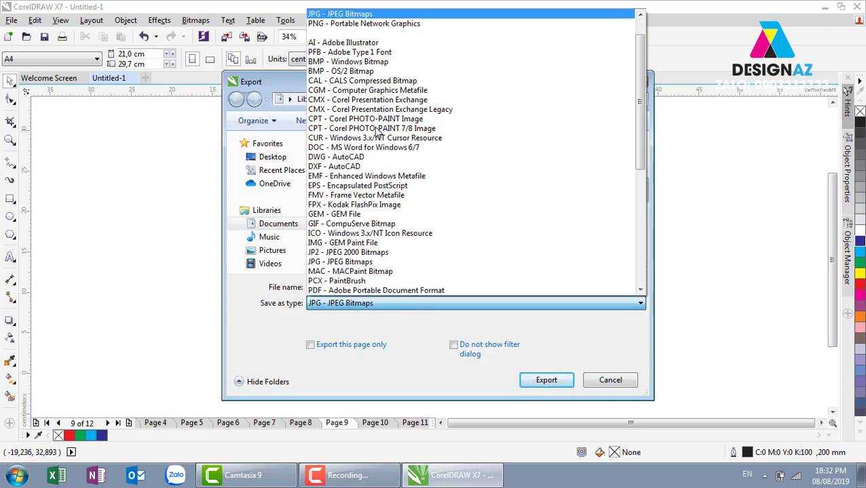
pyautogui.click(371, 14)
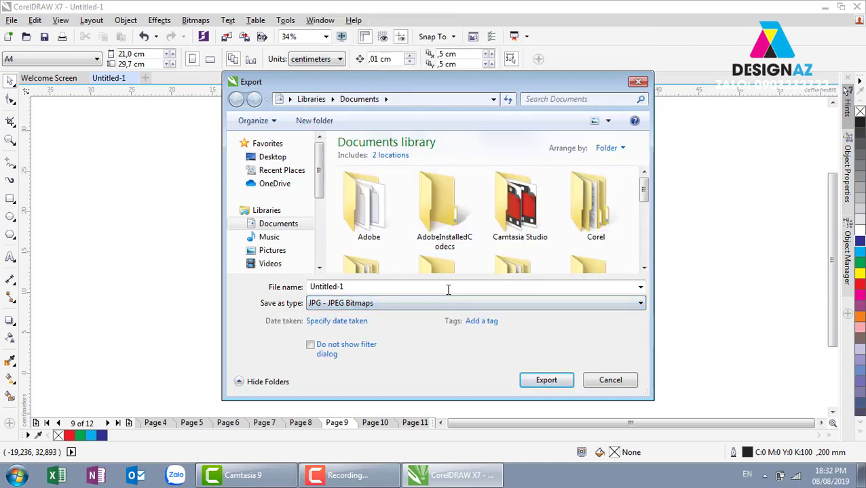
pyautogui.click(270, 157)
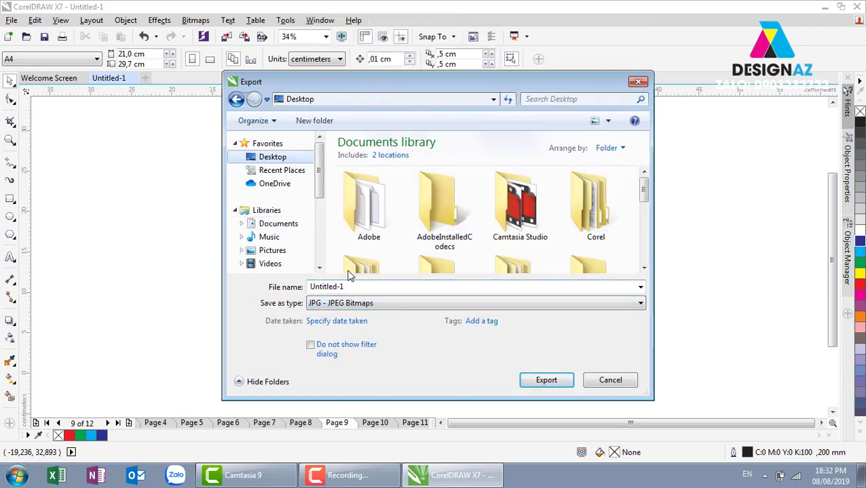
pyautogui.click(355, 286)
pyautogui.write('df')
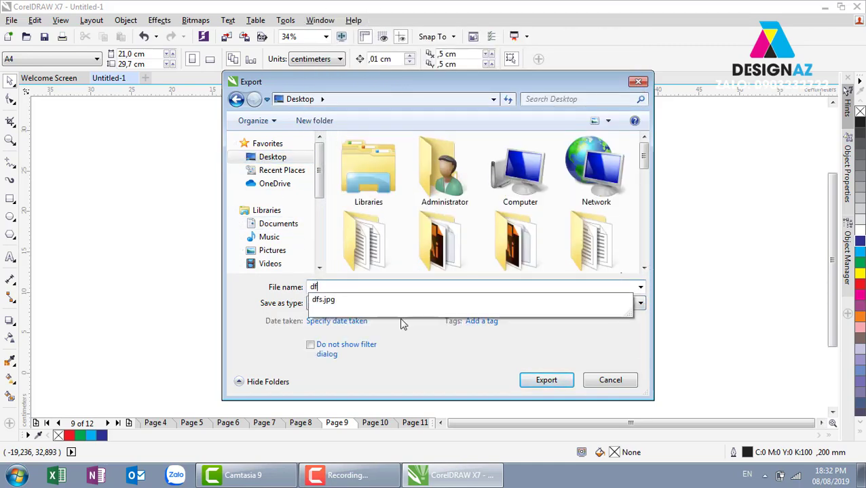
pyautogui.write('fdsfdsfdsfds')
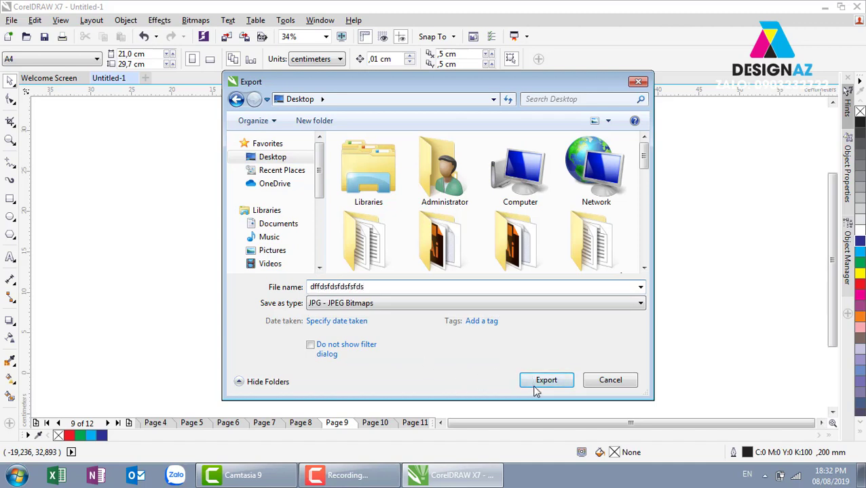
pyautogui.click(546, 380)
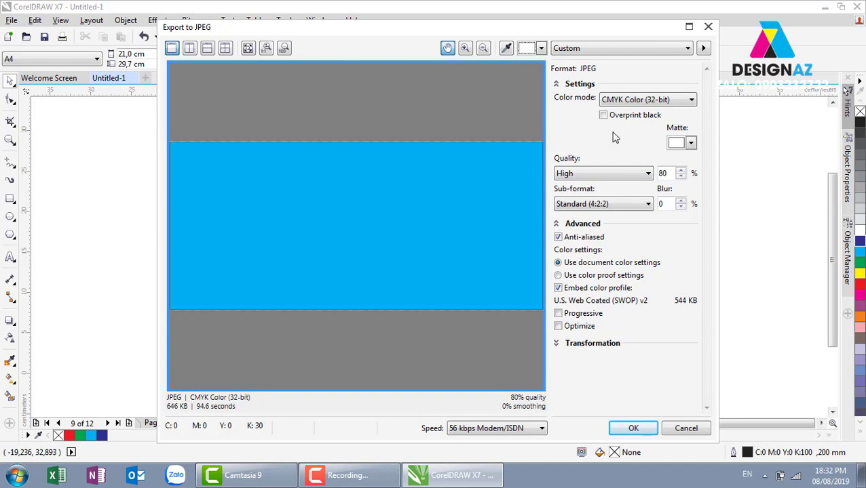
pyautogui.click(636, 430)
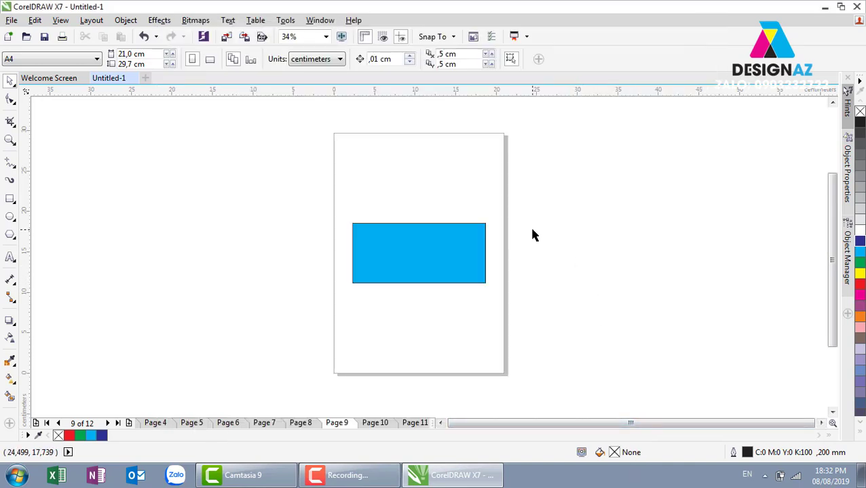
# Step: View the exported cyan JPEG from the desktop in Windows Photo Viewer, then close it
pyautogui.press('super+d')
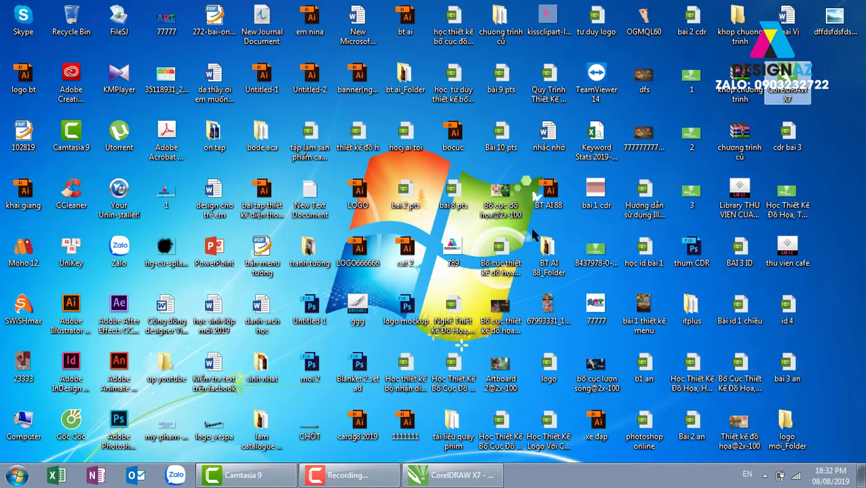
pyautogui.click(833, 30)
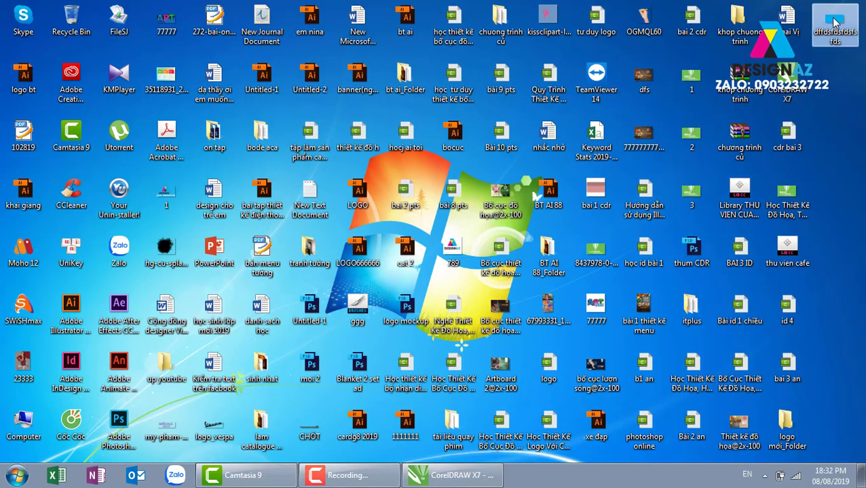
pyautogui.doubleClick(834, 23)
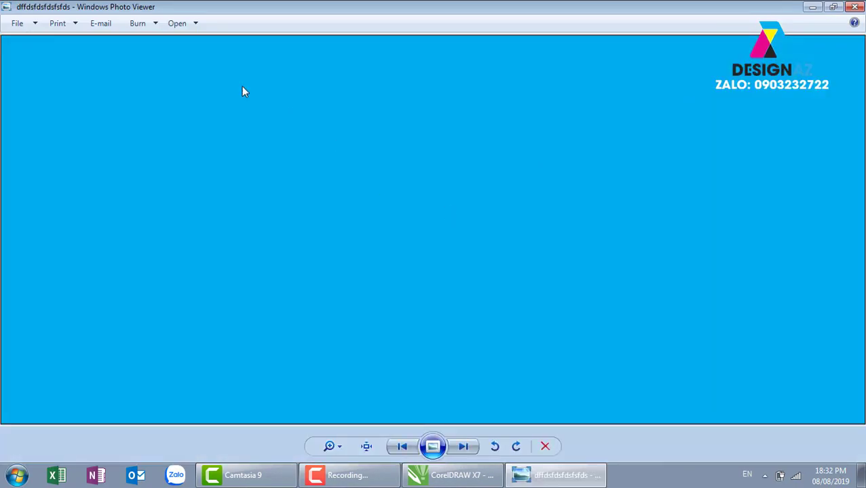
pyautogui.click(340, 448)
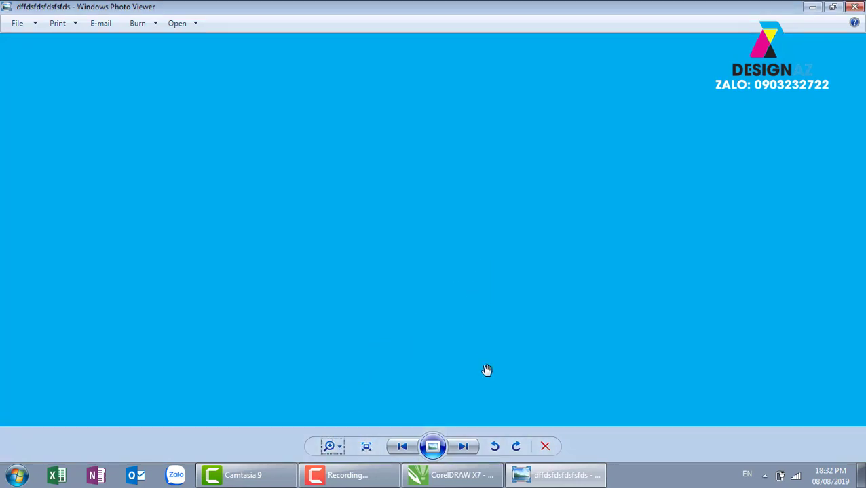
pyautogui.click(854, 7)
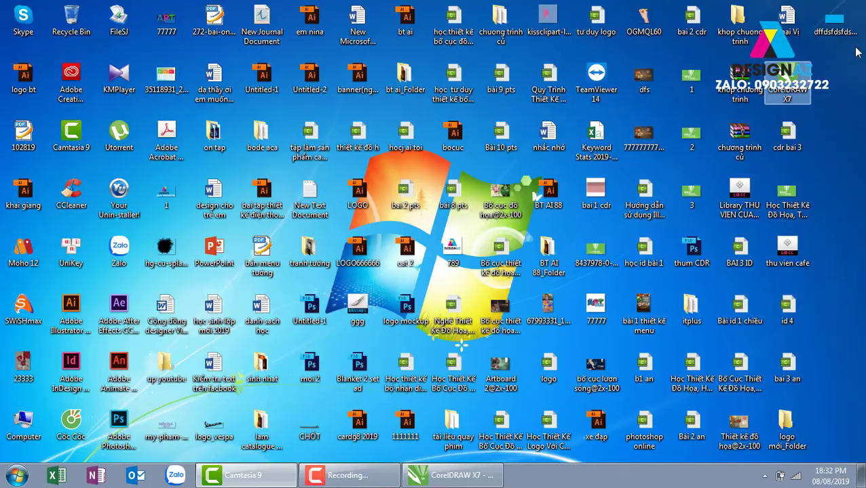
# Step: Delete the exported JPEG from the desktop and return to CorelDRAW
pyautogui.click(848, 33)
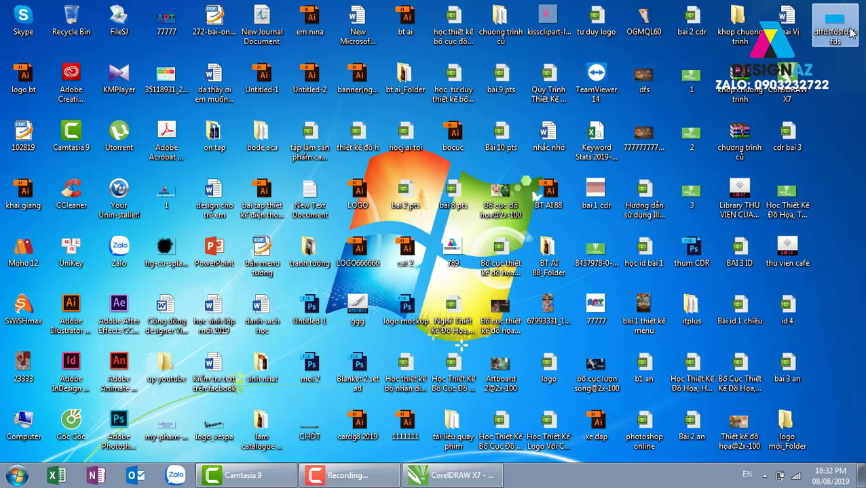
pyautogui.press('Delete')
pyautogui.click(487, 278)
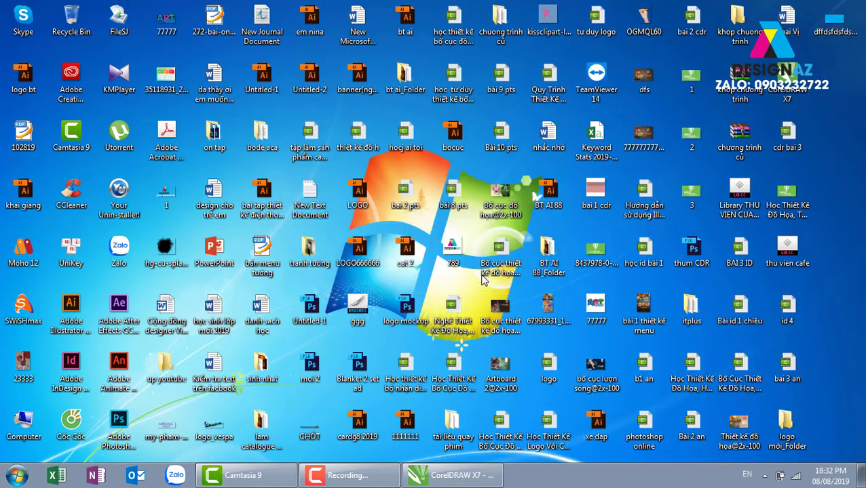
pyautogui.click(437, 476)
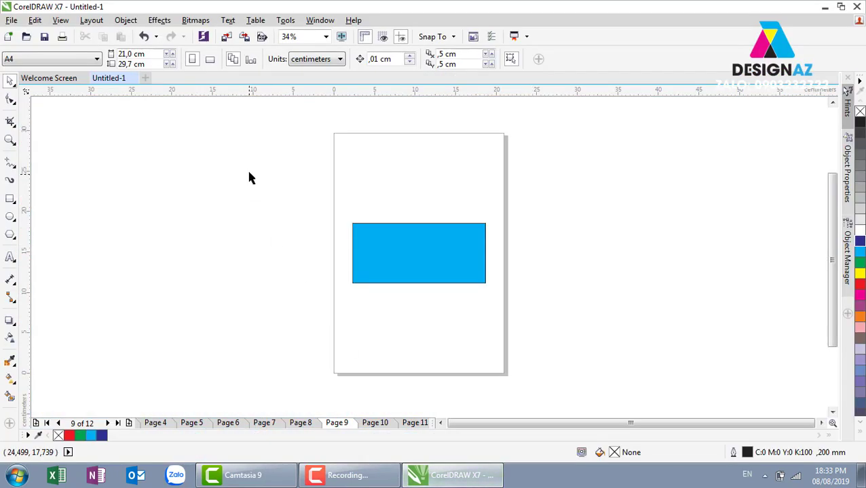
pyautogui.moveTo(249, 178); pyautogui.dragTo(552, 325)
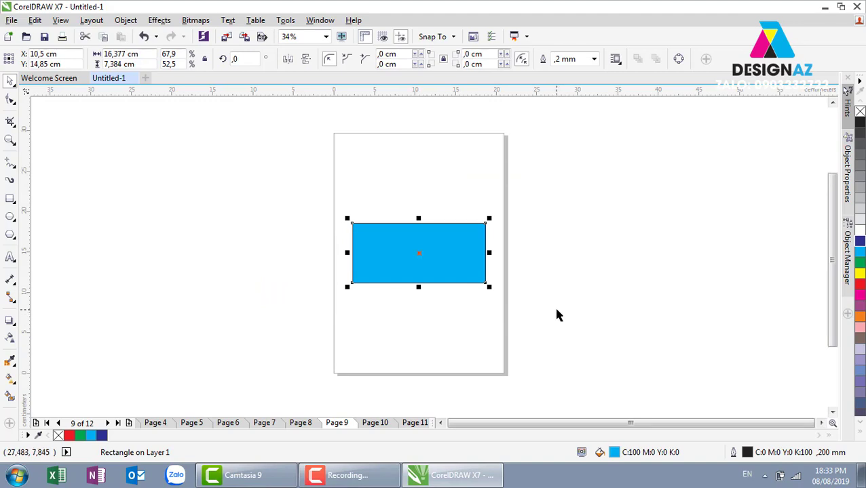
pyautogui.click(608, 353)
pyautogui.moveTo(309, 161); pyautogui.dragTo(579, 325)
pyautogui.moveTo(275, 178); pyautogui.dragTo(582, 332)
pyautogui.moveTo(289, 188); pyautogui.dragTo(515, 361)
pyautogui.moveTo(452, 475)
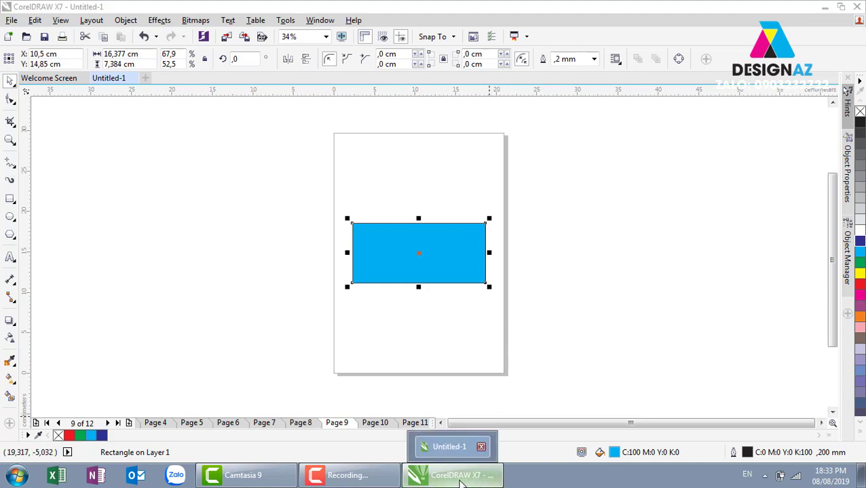
pyautogui.click(461, 483)
pyautogui.click(458, 483)
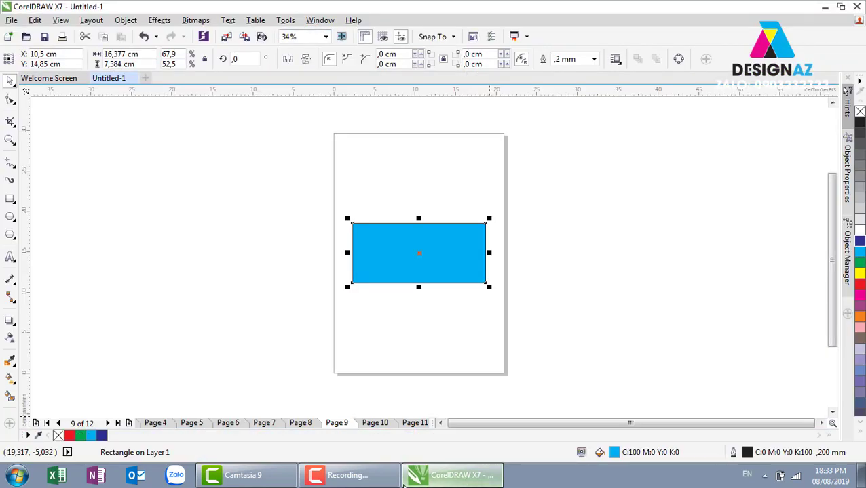